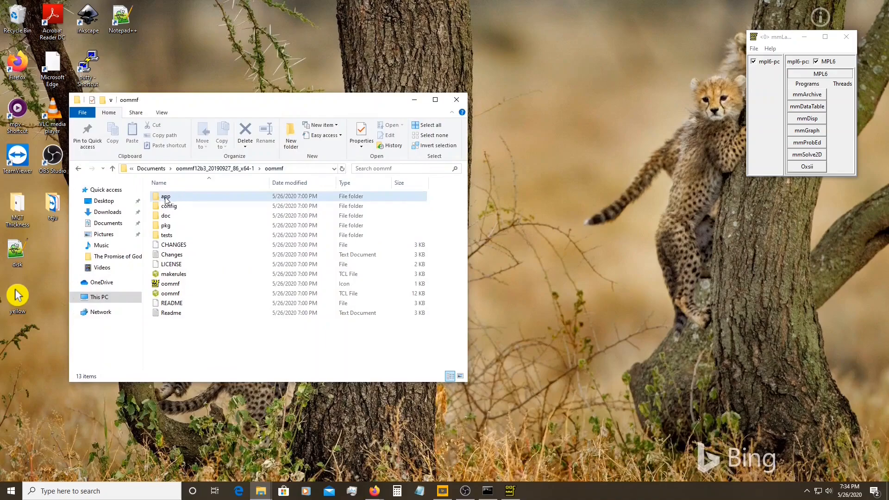
Create a folder named Disk inside oommf's app\oxs folder and move the disk MIF file from the desktop into it.
double_click(177, 295)
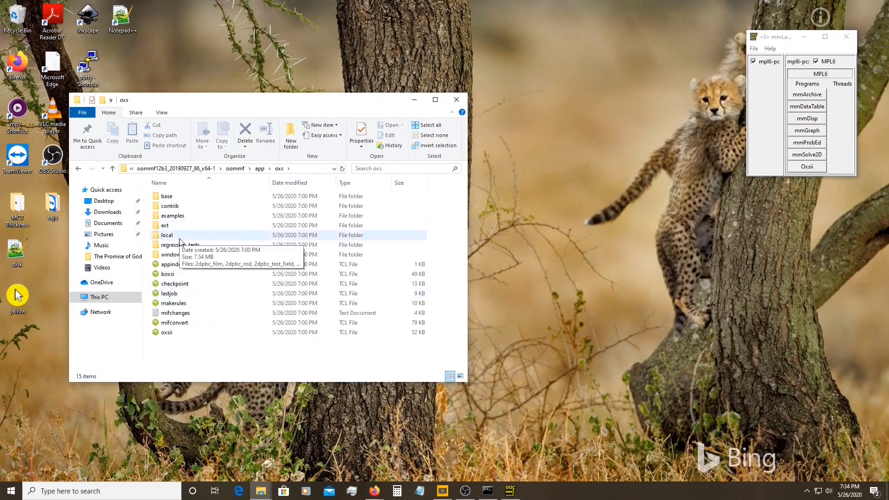
key(alt+Left)
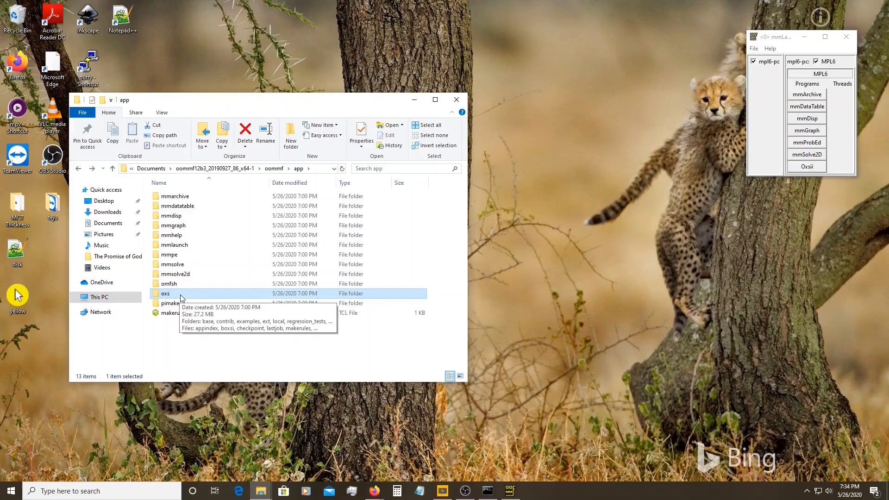
double_click(180, 295)
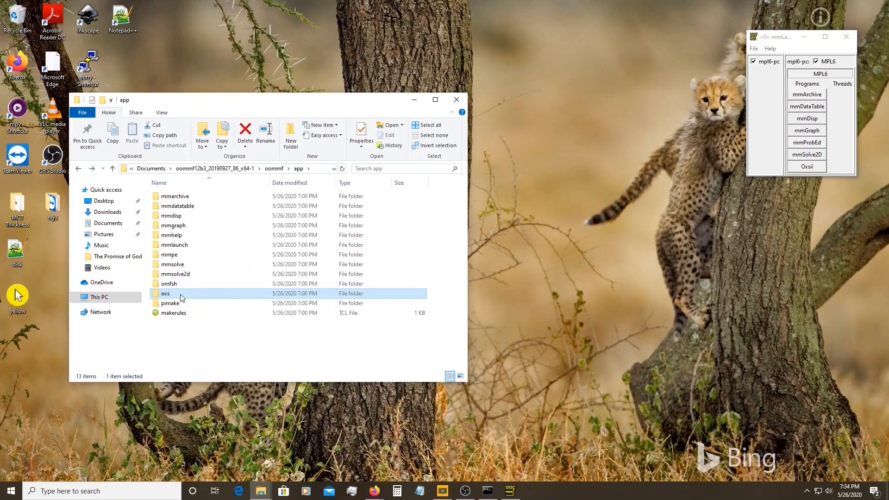
click(290, 136)
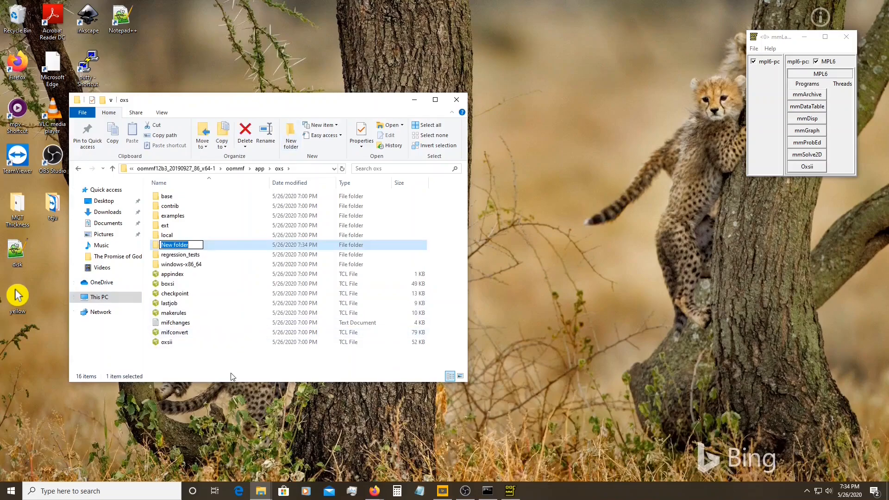
text(Disk)
key(Return)
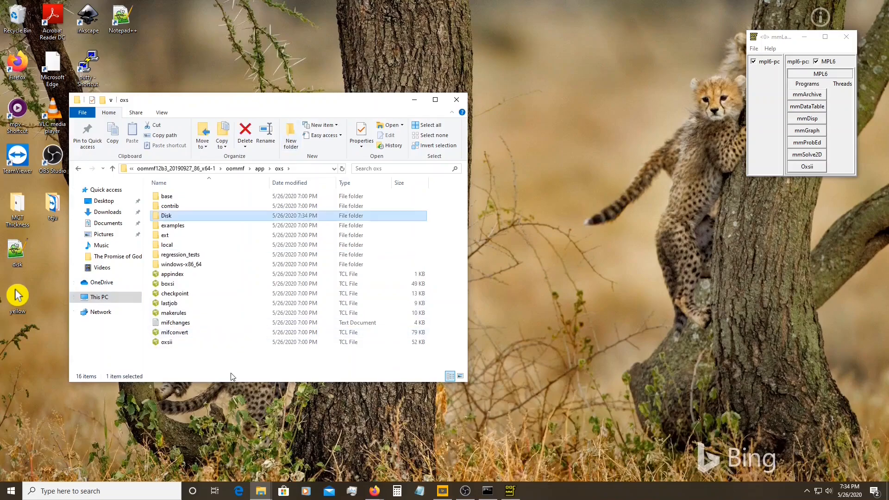
double_click(171, 218)
drag(17, 253, 178, 223)
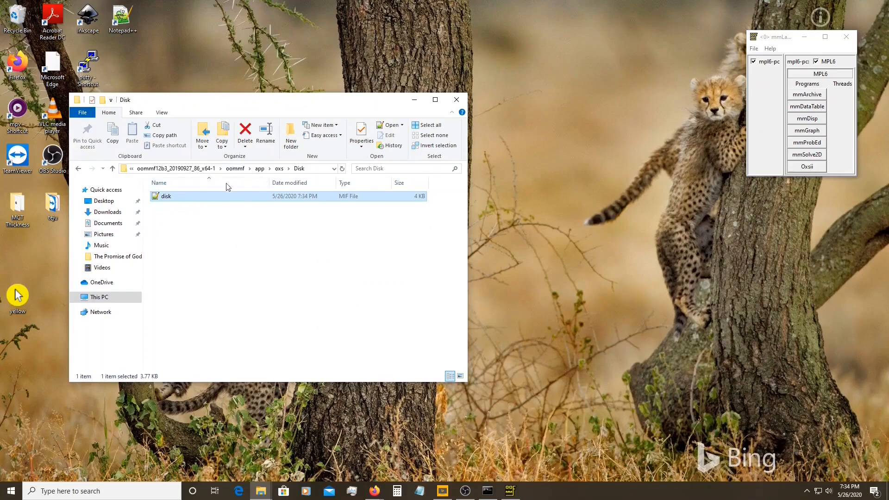
Open Inkscape with a blank document and minimise the file explorer and mmLaunch windows.
double_click(98, 18)
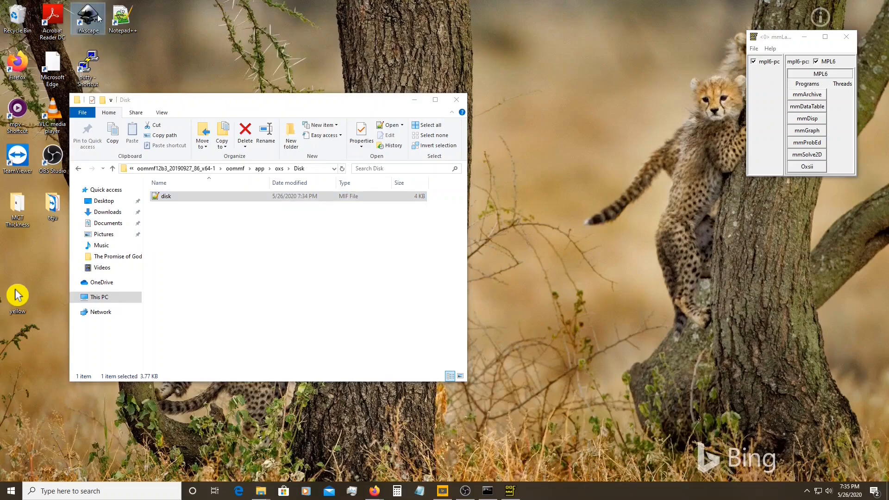
click(406, 101)
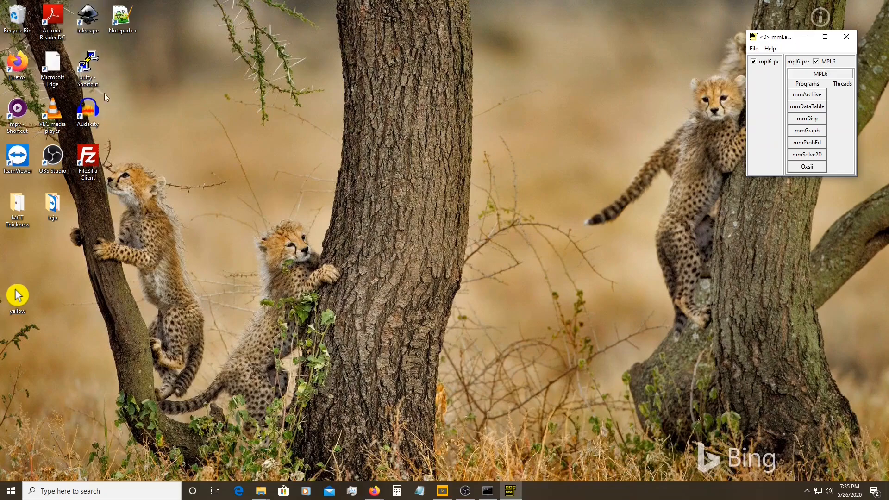
double_click(92, 23)
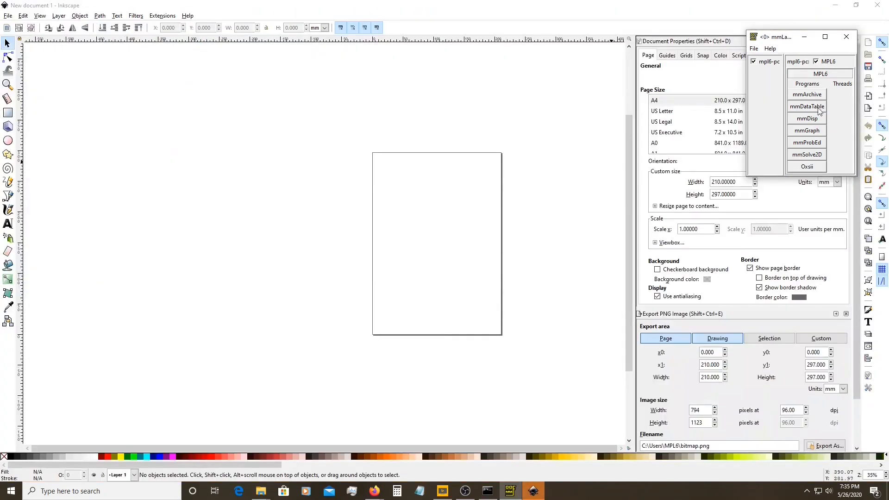
click(807, 36)
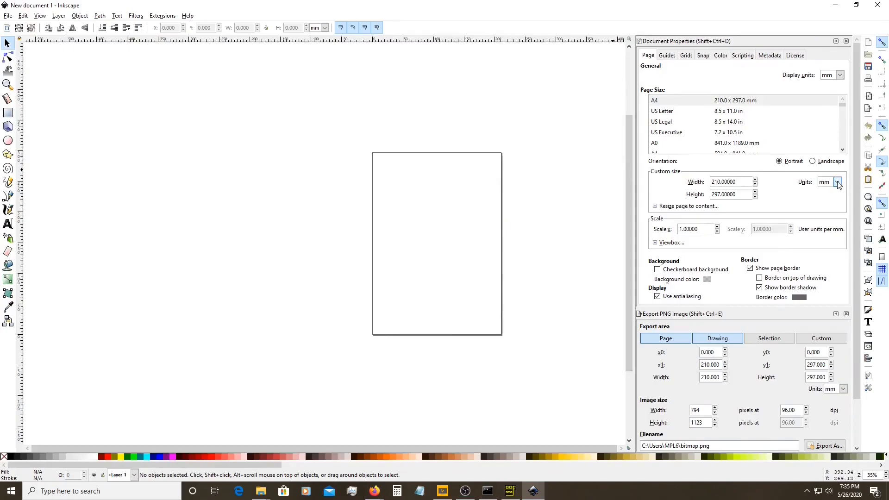
Set the document's display units and page size units to px, and make the page 400 px wide and 400 px high.
click(840, 75)
click(831, 144)
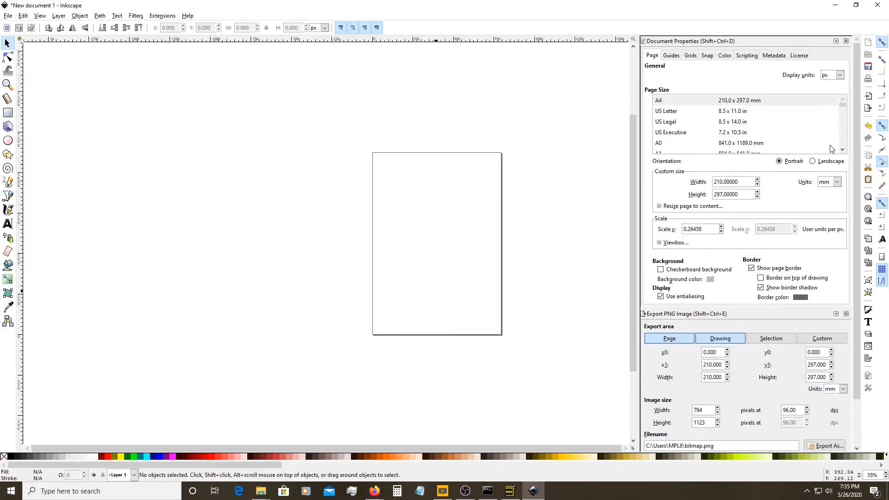
click(837, 181)
click(826, 247)
double_click(725, 184)
text(400)
key(Tab)
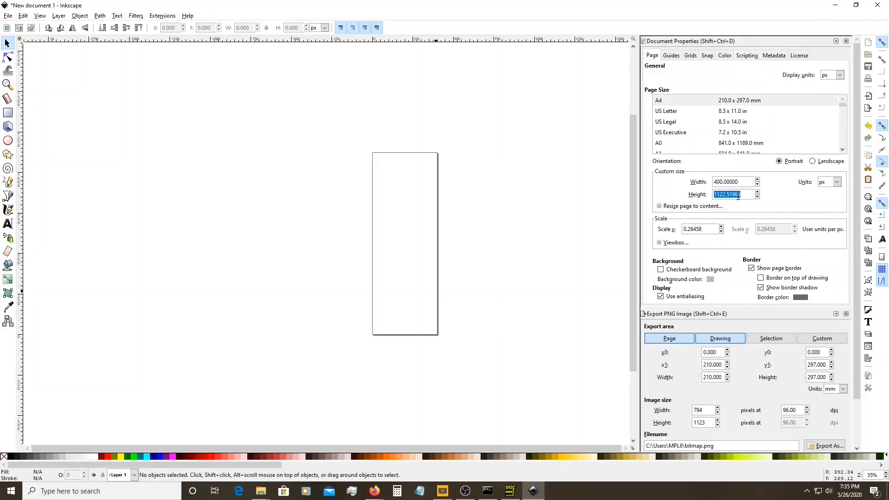
text(400)
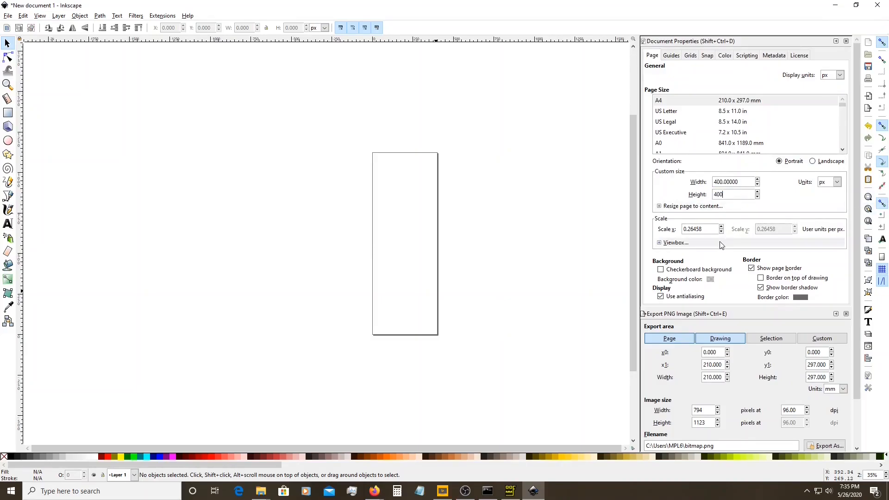
Expand the viewbox settings and set the document scale to 1 user unit per px.
click(659, 242)
double_click(711, 231)
text(1)
key(Return)
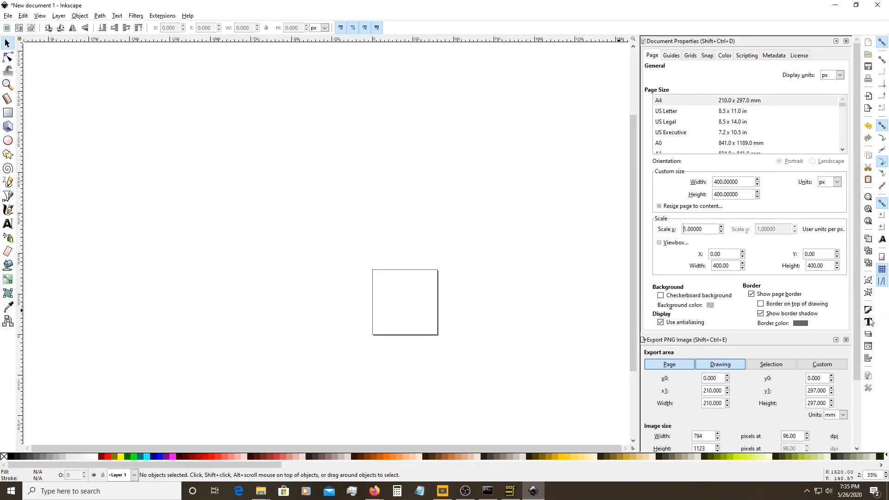
Draw a black-filled ellipse about 199 px wide and 197 px high near the middle of the page.
click(868, 221)
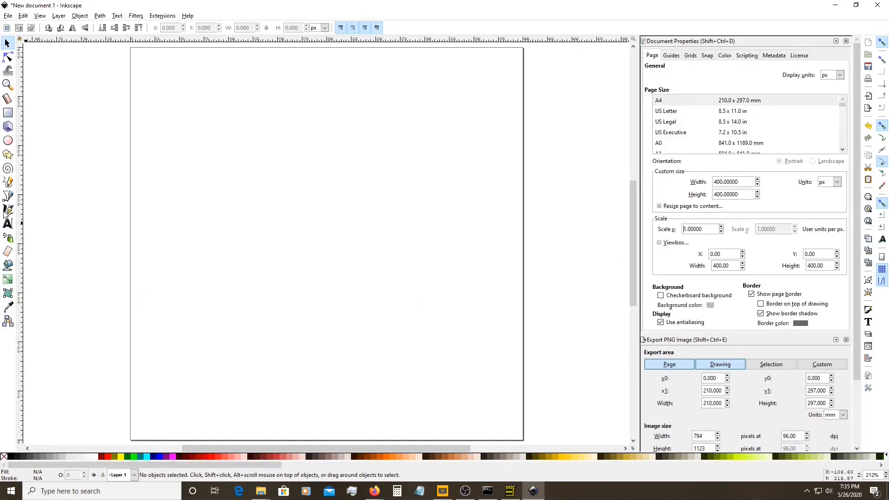
click(9, 142)
drag(237, 134, 432, 327)
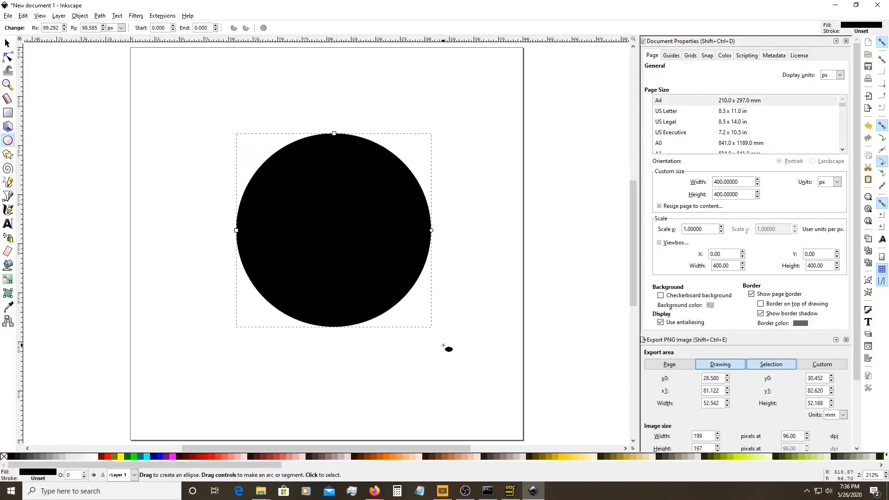
key(s)
key(Escape)
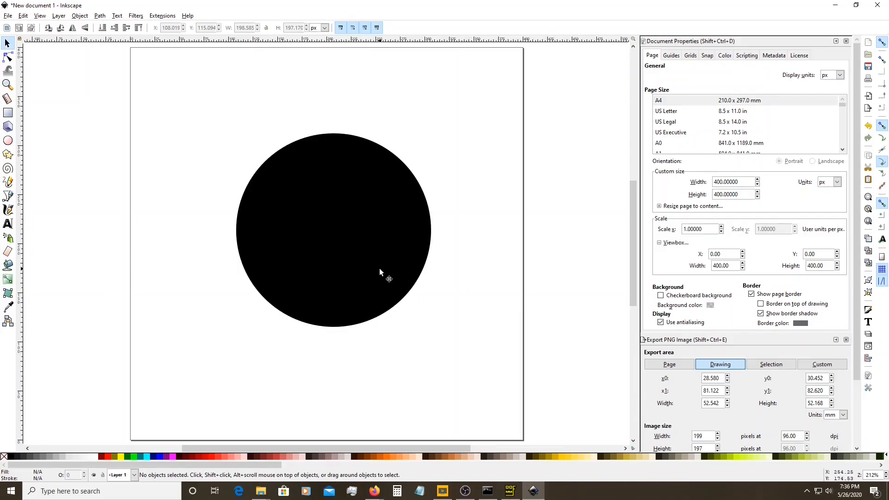
Position the ellipse at the page origin by setting its X and Y to 0 px.
click(330, 267)
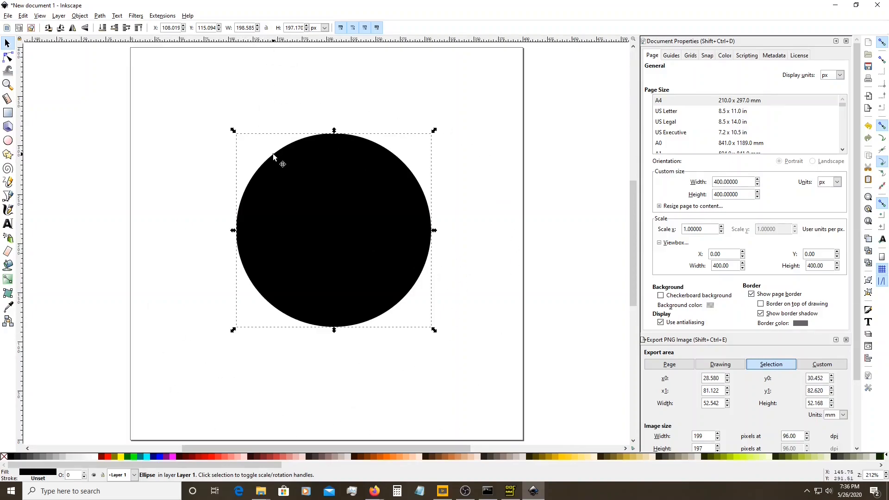
scroll(373, 248, up, 2)
scroll(337, 238, down, 2)
double_click(170, 28)
text(0)
key(Tab)
text(0)
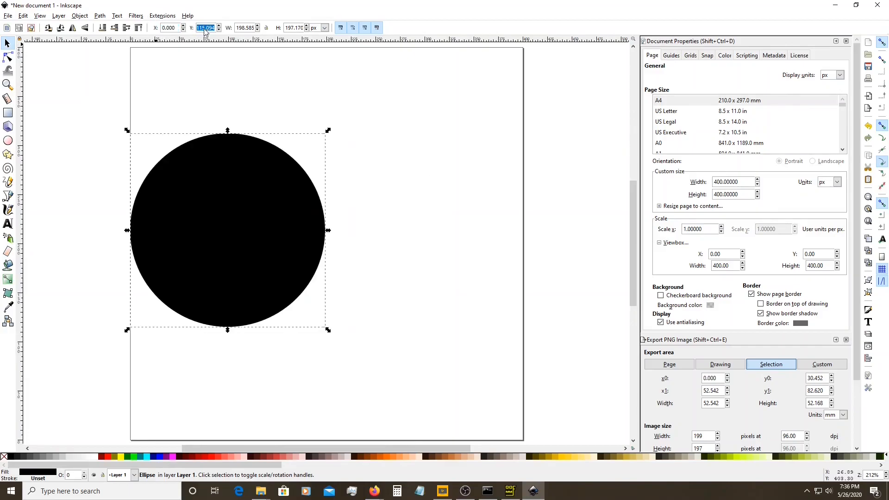
key(Return)
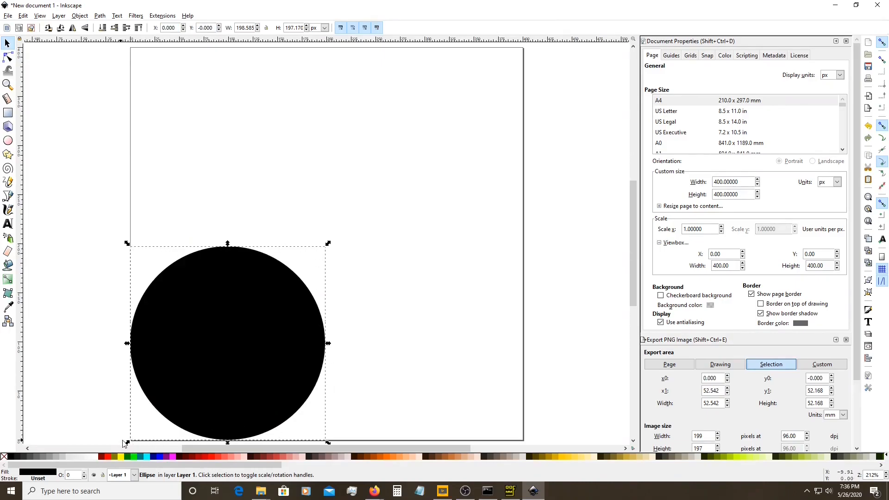
Resize the ellipse to a circle 400 px wide and 400 px high, and deselect it.
double_click(249, 30)
triple_click(249, 30)
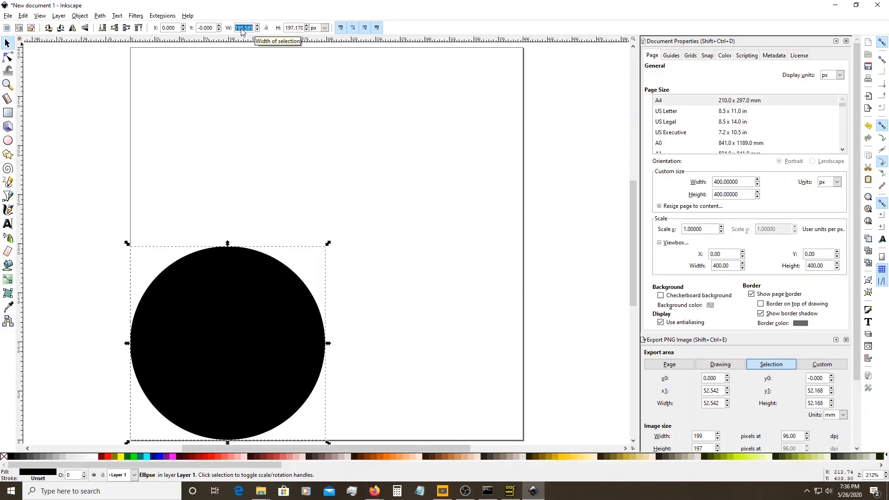
text(4)
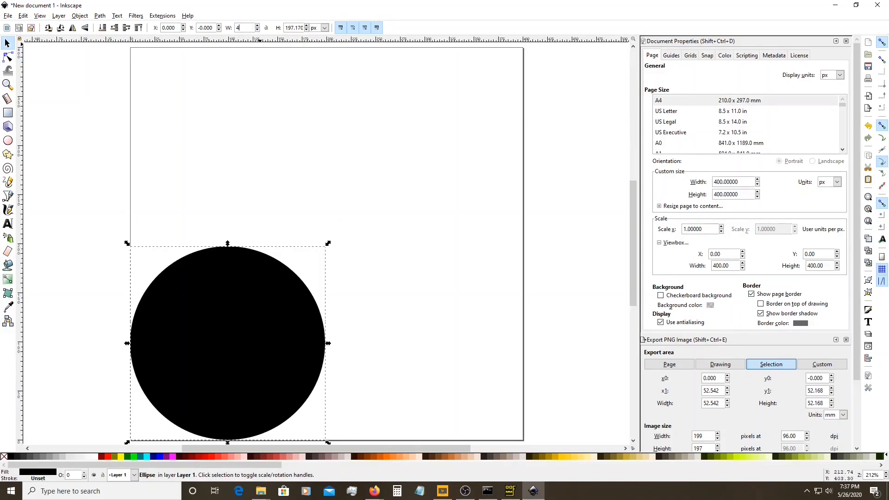
text(00)
double_click(297, 29)
triple_click(297, 28)
text(400)
key(Return)
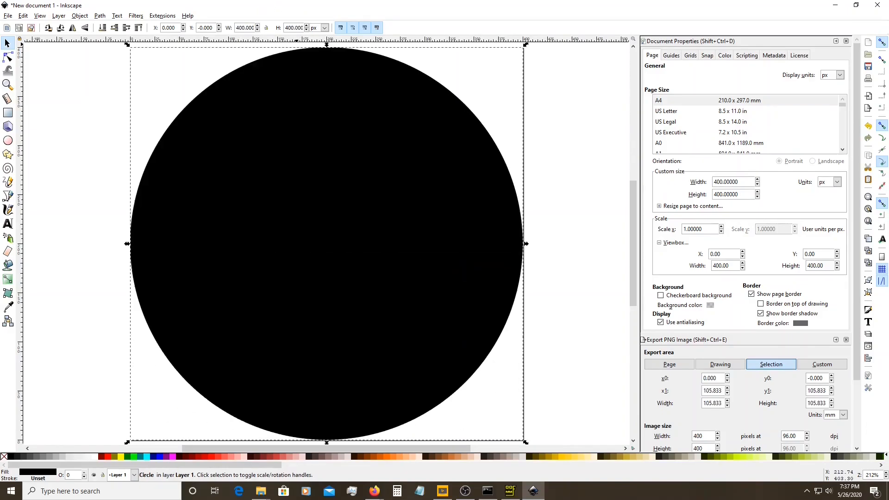
key(Escape)
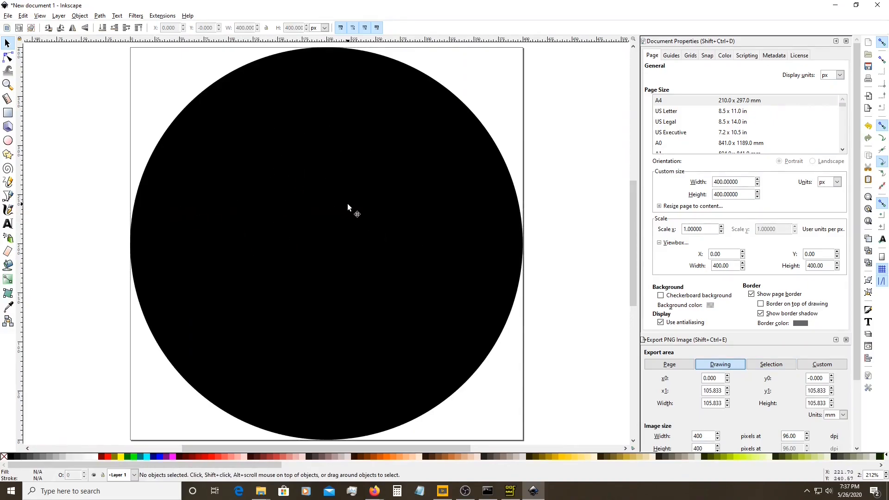
Set the PNG export area to the whole page with px as its units.
scroll(711, 334, down, 4)
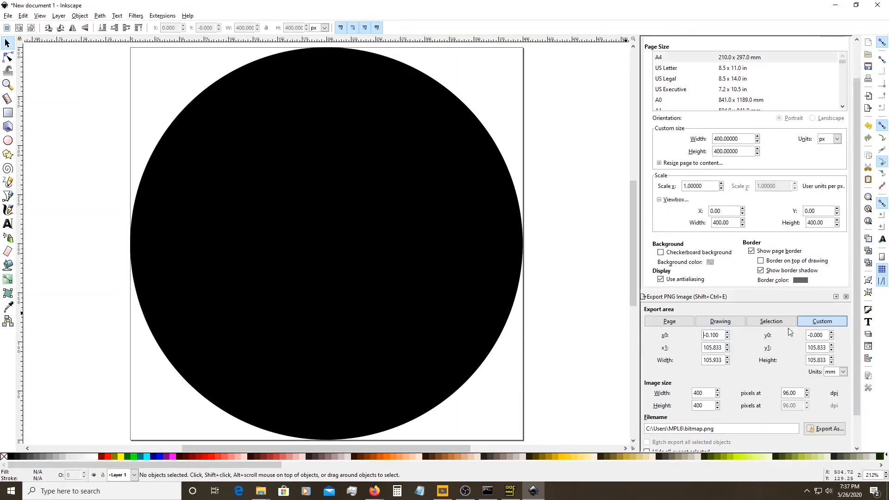
click(670, 321)
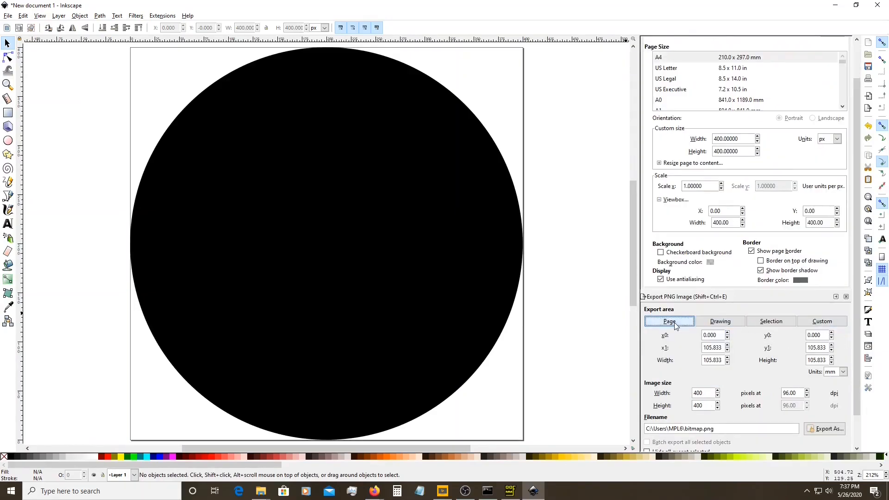
click(731, 323)
click(842, 371)
click(839, 438)
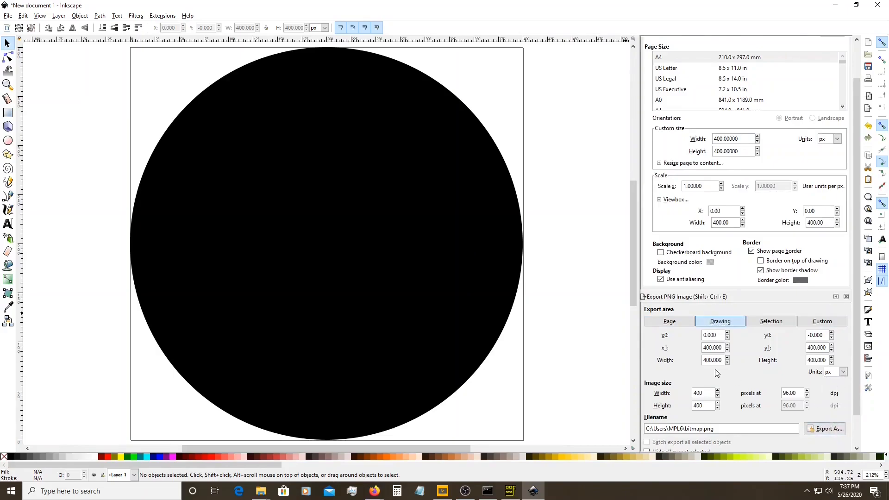
click(674, 323)
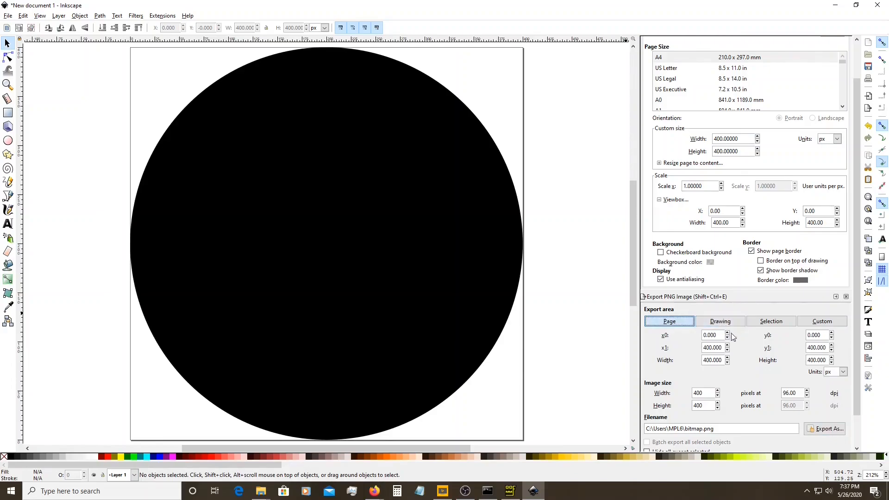
Export the drawing to the Desktop as a PNG named disk, and minimise Inkscape.
scroll(740, 341, down, 1)
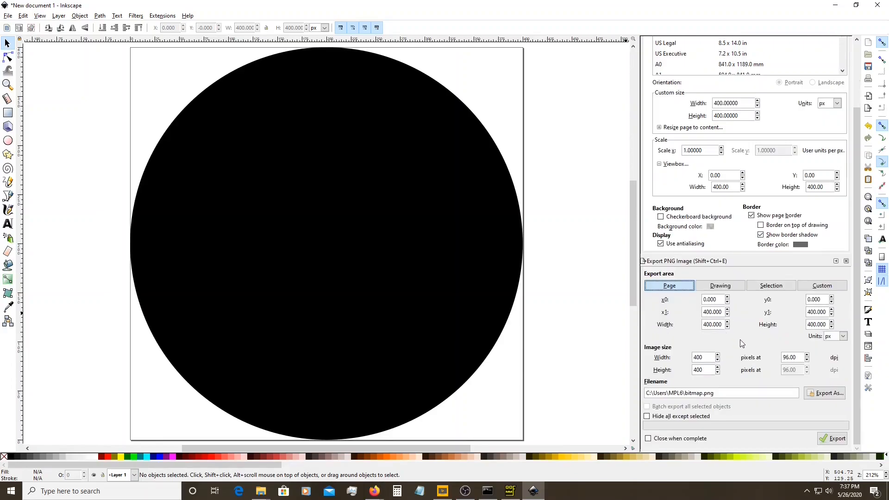
double_click(695, 393)
click(824, 393)
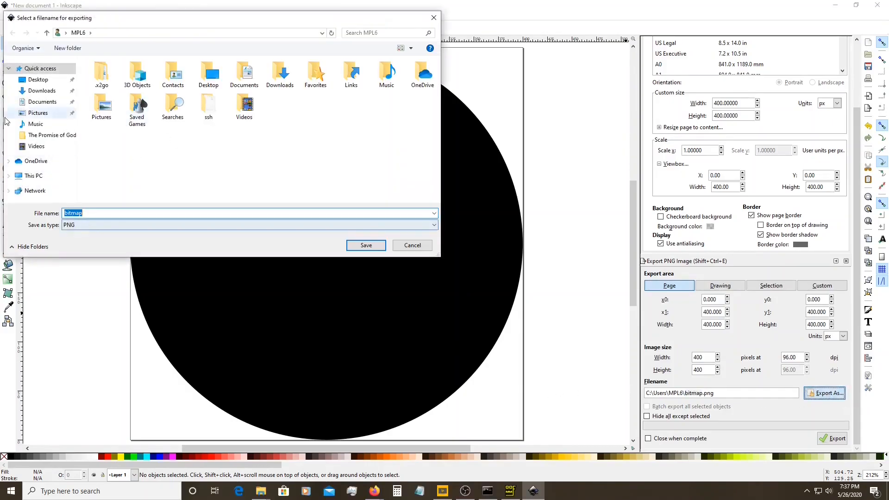
click(38, 79)
double_click(99, 212)
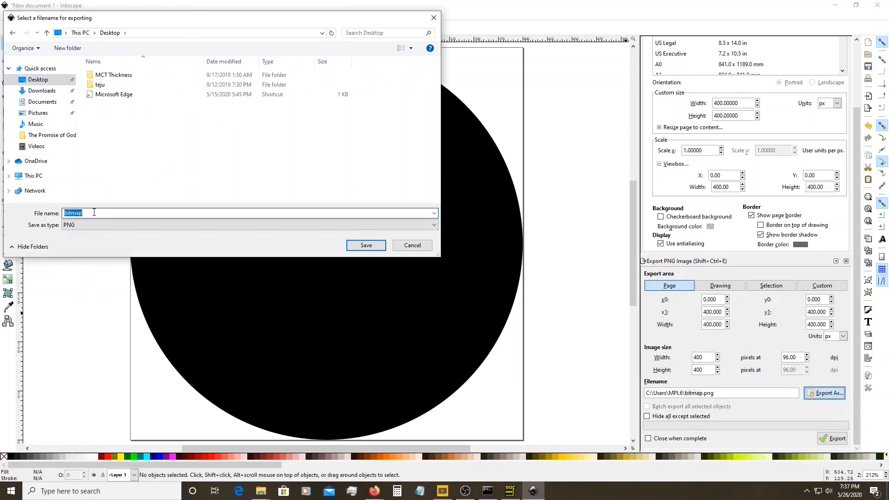
text(dis)
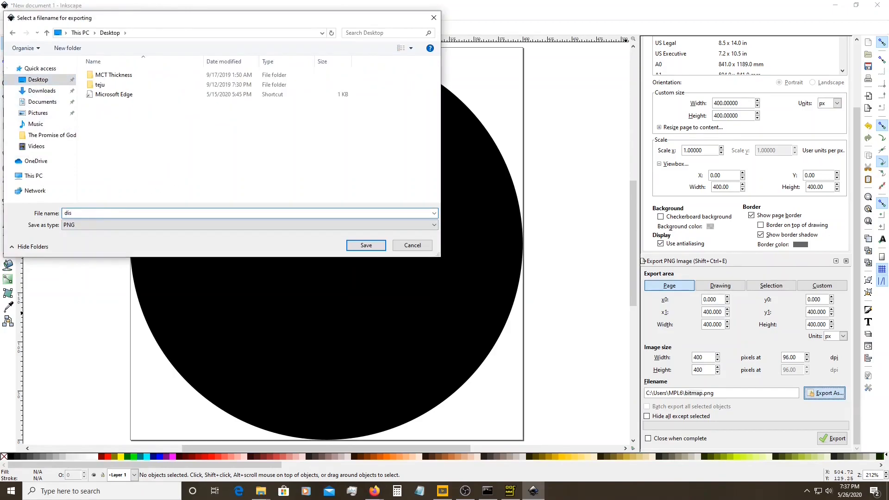
text(k)
click(366, 245)
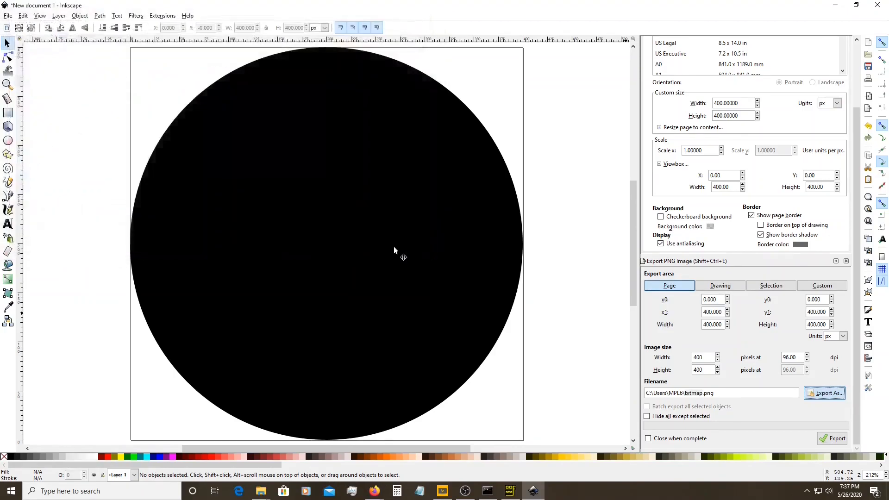
click(832, 438)
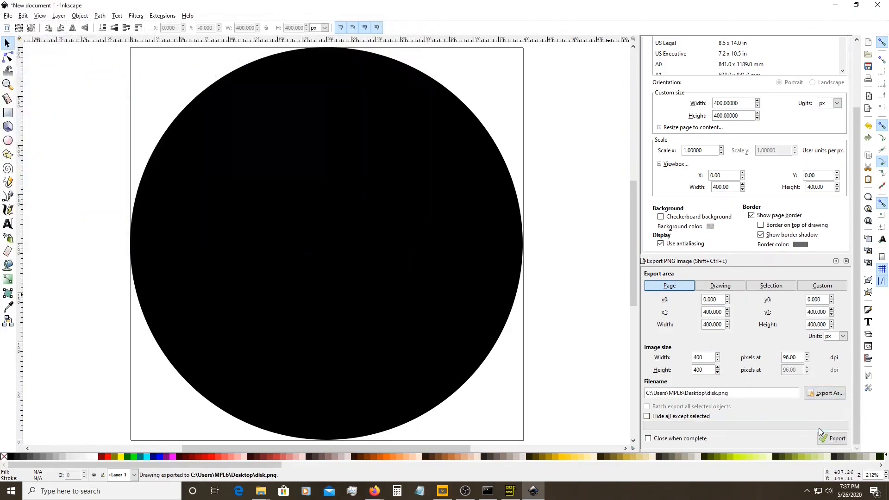
click(835, 4)
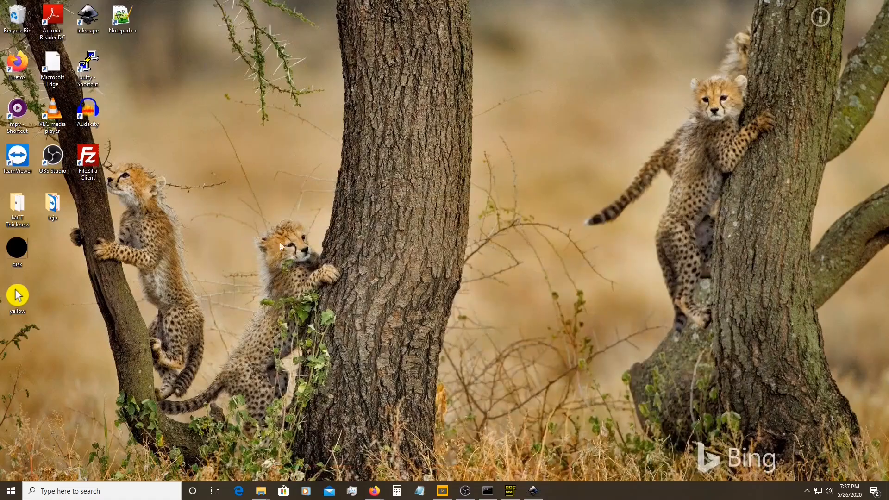
Open the Desktop's disk PNG in Paint and compare its pixel size with the Inkscape page, leaving Inkscape minimised.
right_click(21, 263)
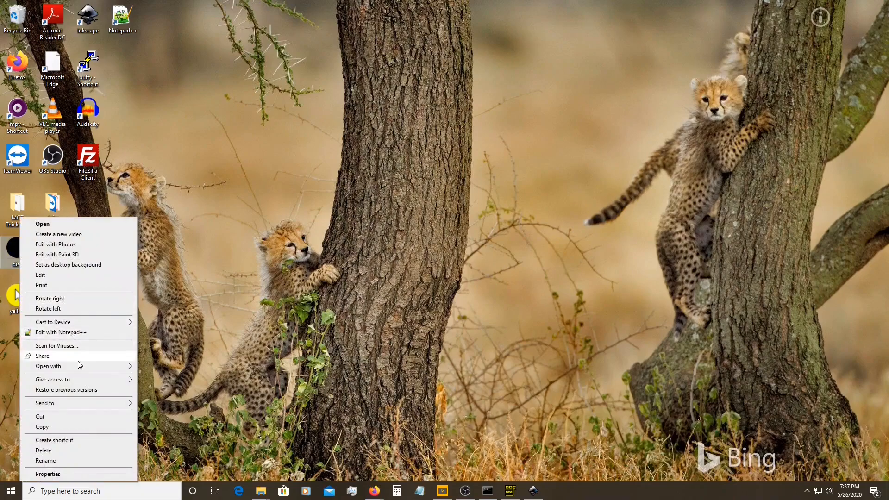
click(176, 364)
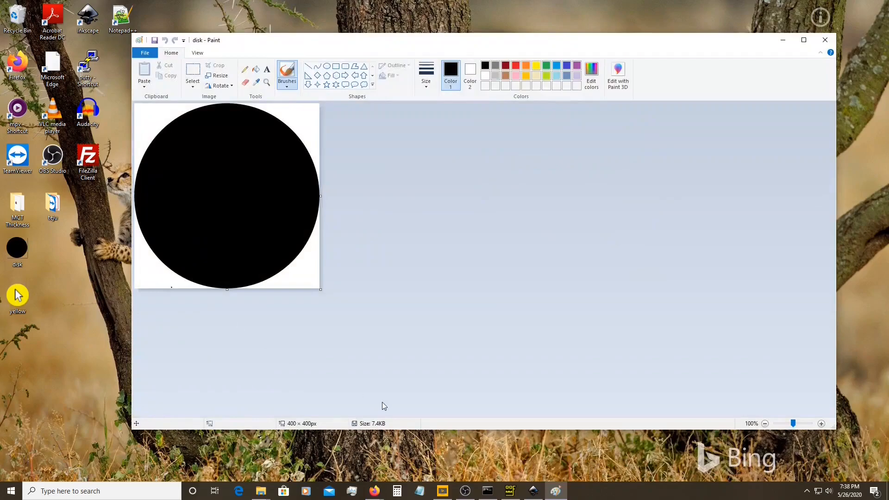
click(534, 491)
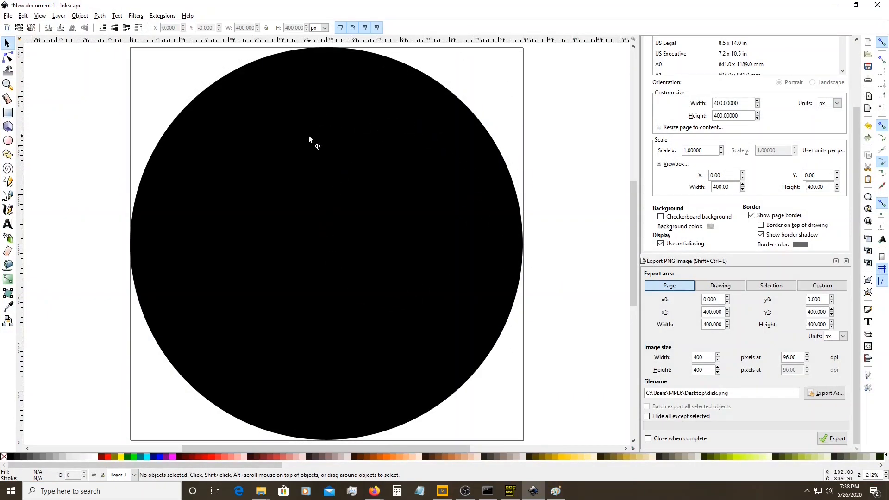
click(834, 6)
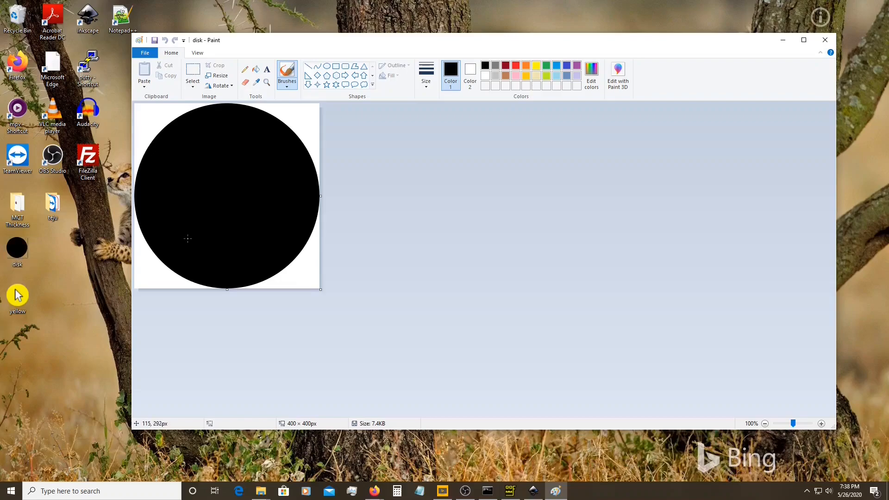
Save the image to the Desktop as a 256 Color Bitmap named disk, accepting the reduced colour quality, and close Paint.
click(144, 53)
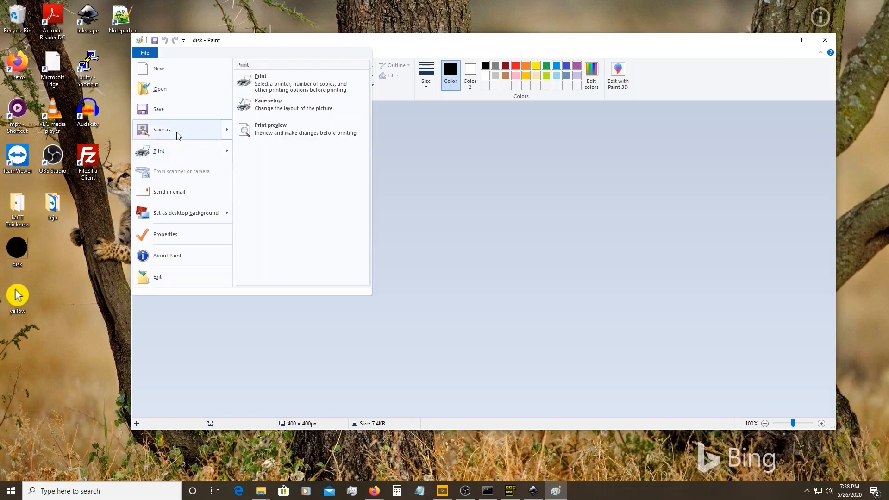
key(Escape)
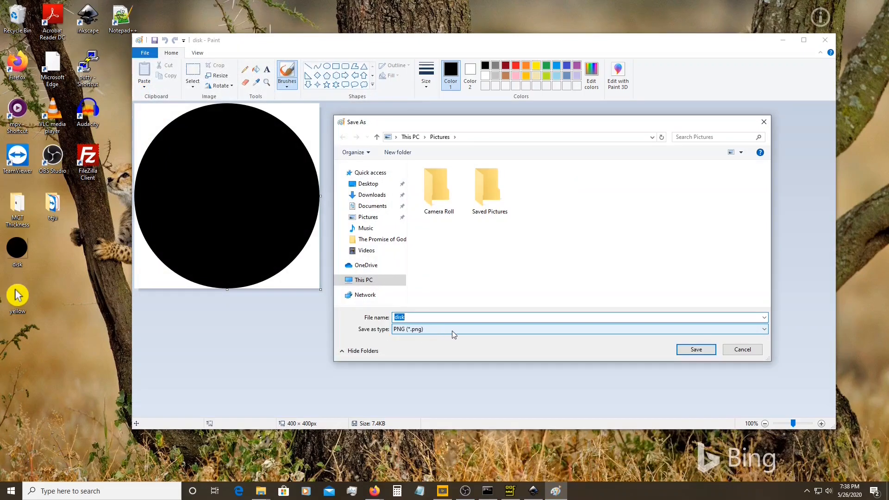
click(457, 330)
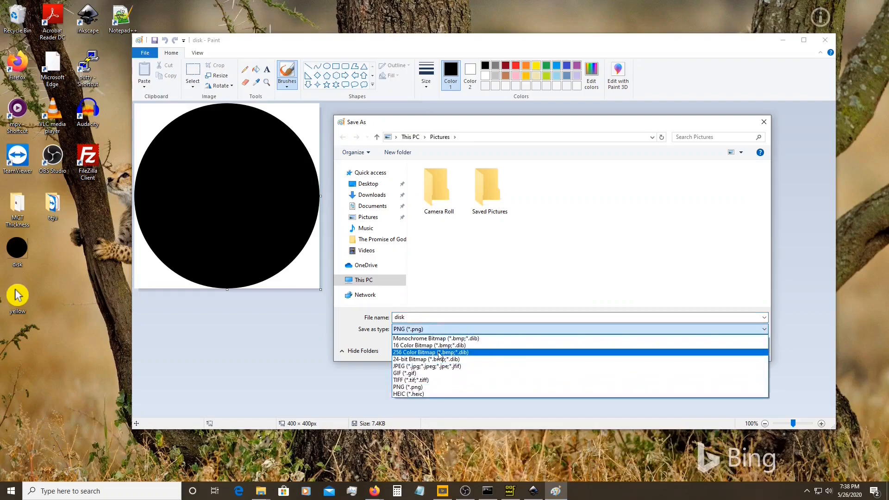
click(420, 354)
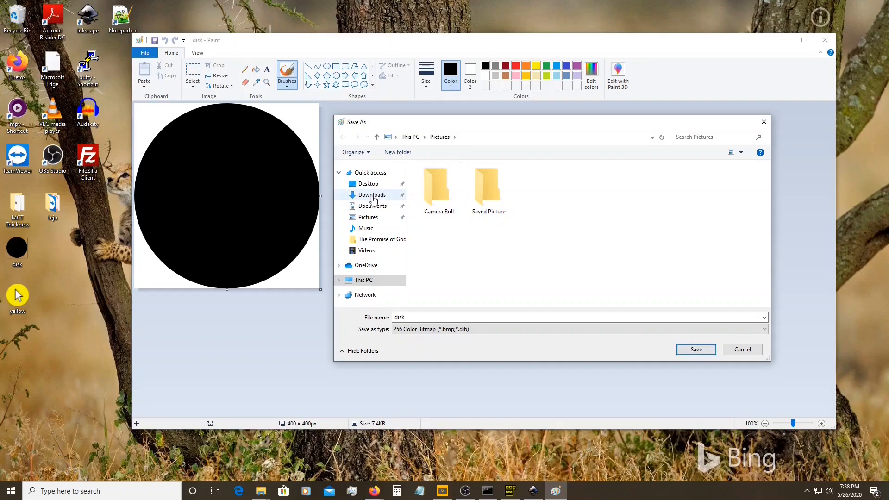
click(371, 185)
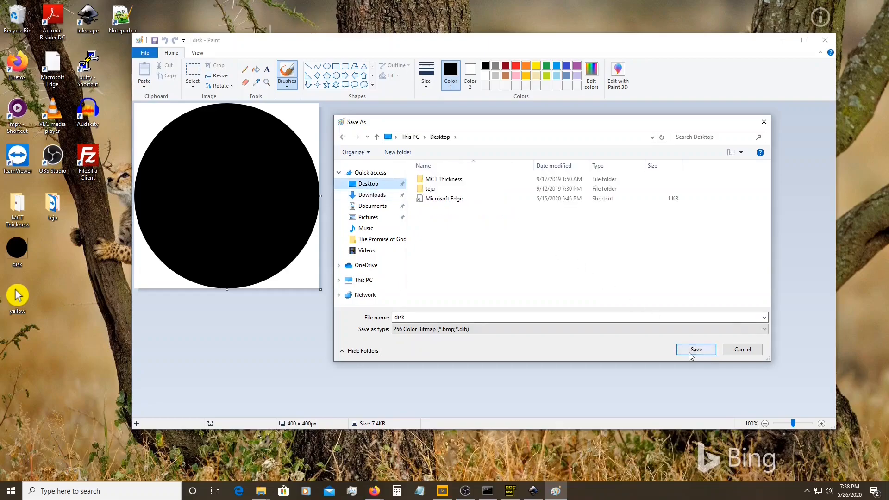
click(690, 354)
click(514, 258)
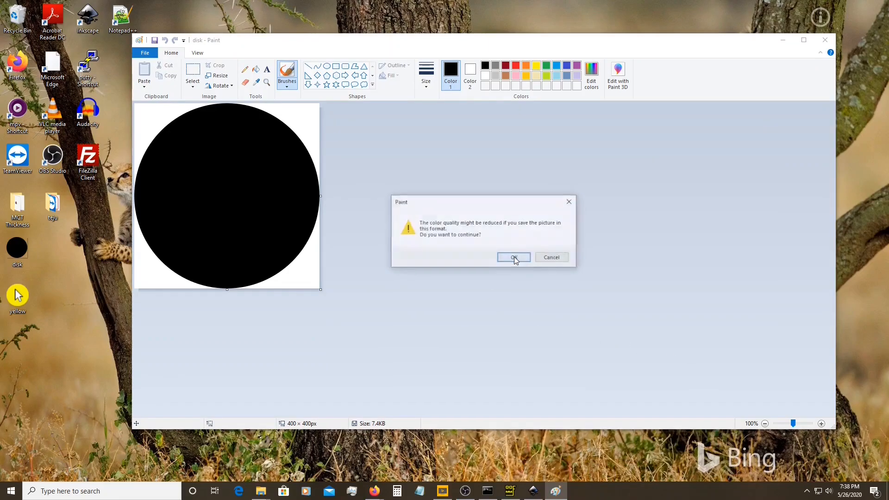
click(824, 41)
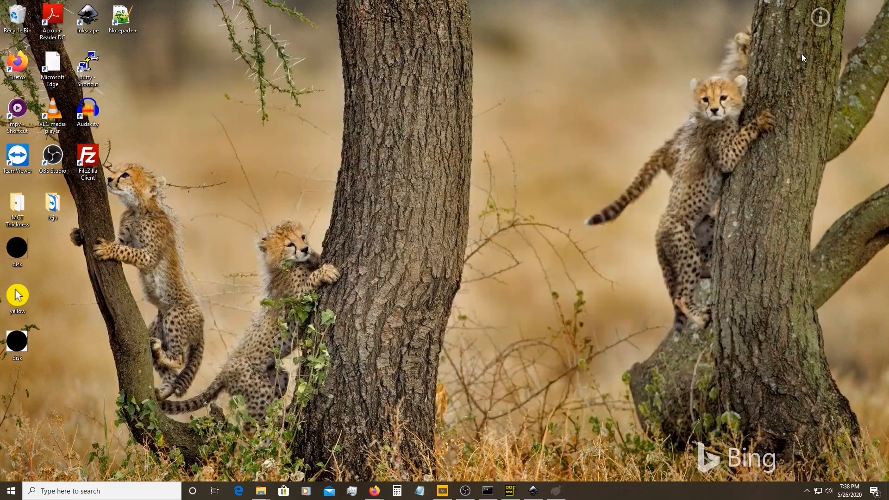
View the saved disk bitmap in the photo viewer to check its white background, and close it.
double_click(18, 345)
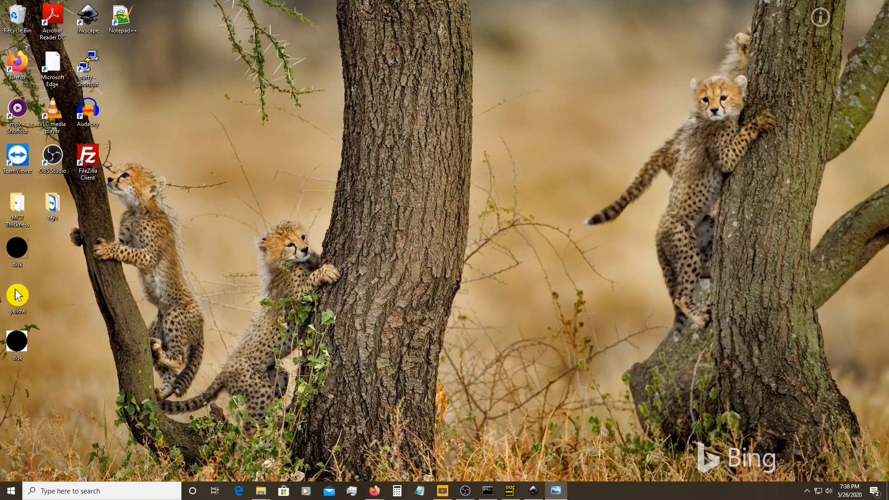
drag(888, 57, 428, 53)
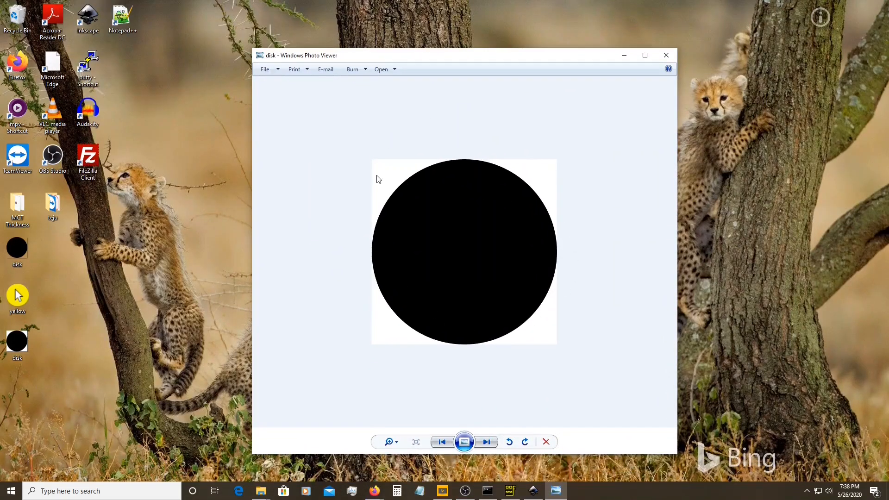
click(667, 56)
Copy the disk bitmap from the Desktop into the Disk folder under oommf, app, oxs.
right_click(18, 342)
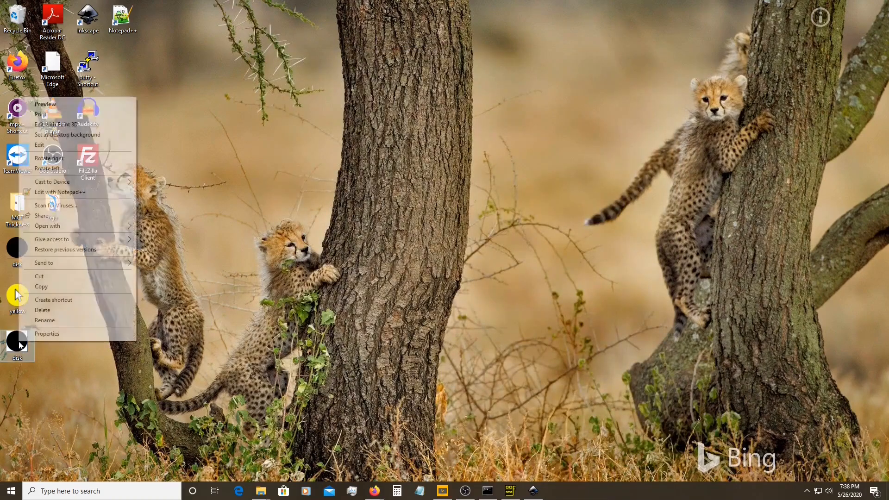
click(43, 287)
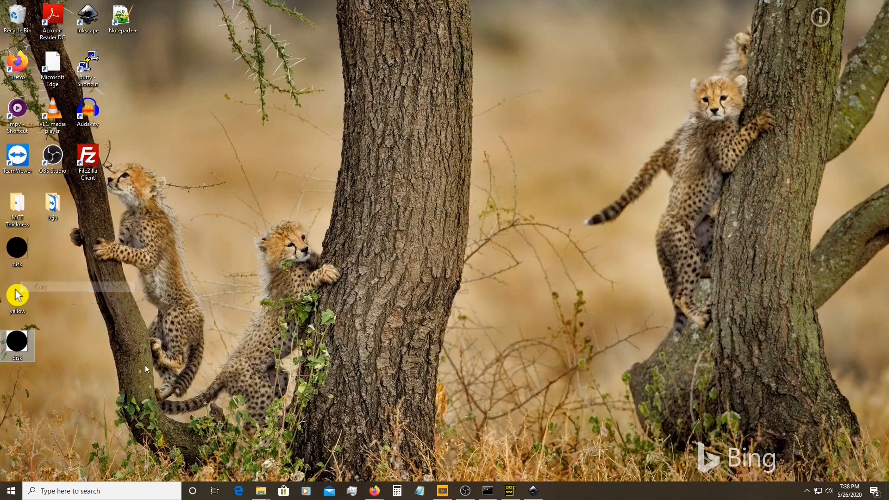
click(261, 489)
click(285, 461)
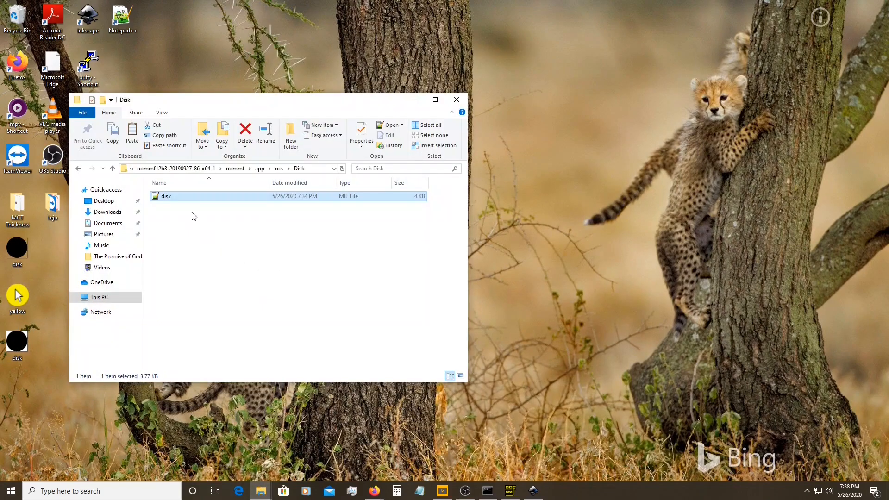
right_click(177, 227)
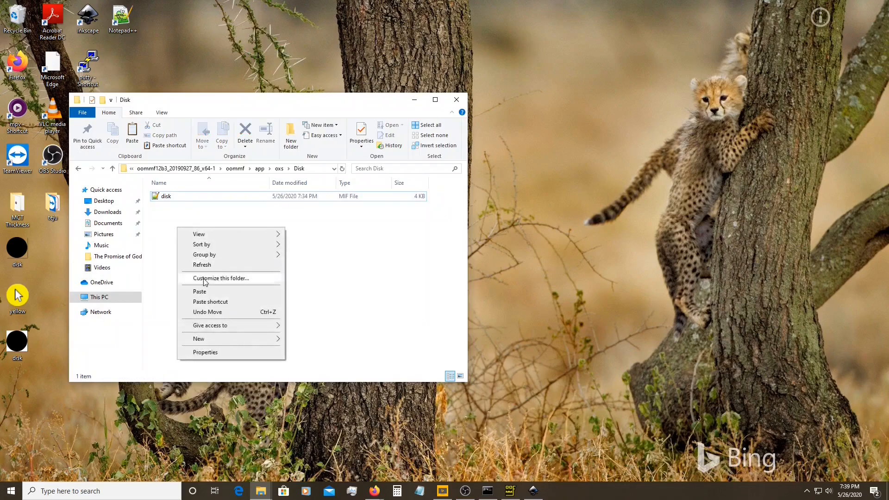
click(208, 295)
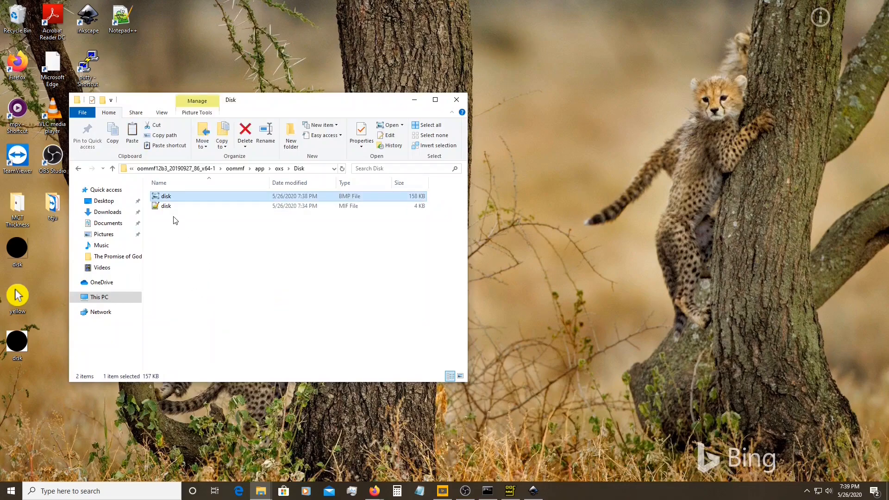
Open the disk MIF file in Notepad++ and examine the Oxs_ImageAtlas block's ranges, image name and colour map.
double_click(170, 207)
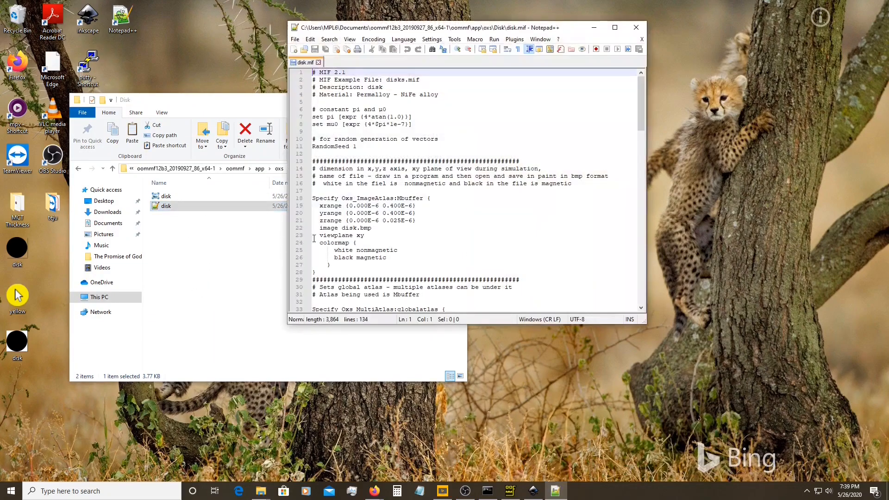
scroll(413, 210, down, 1)
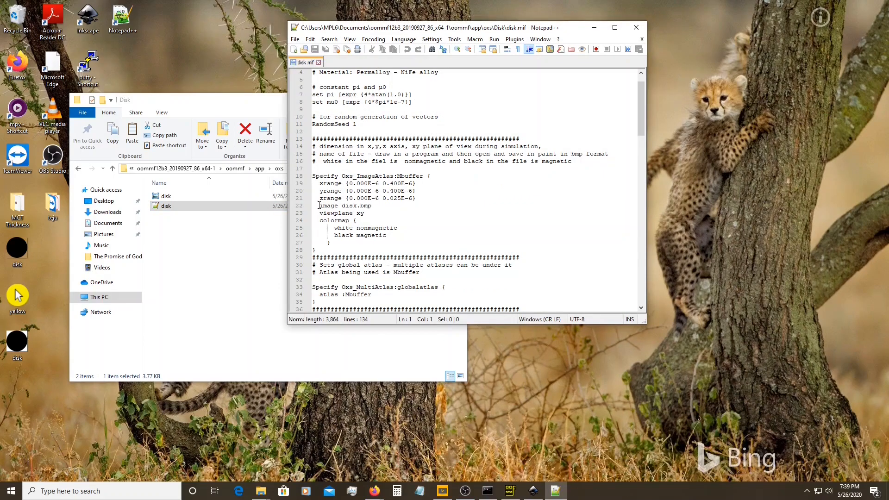
click(352, 243)
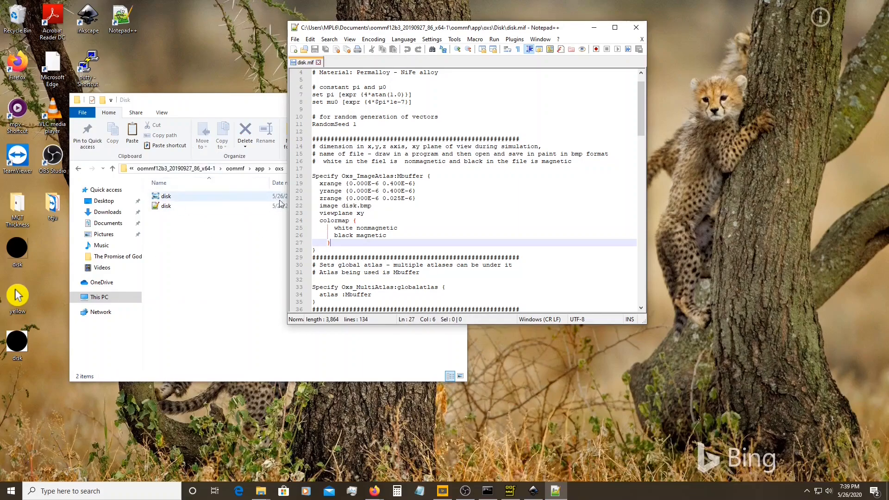
View the Disk folder's properties, and check the pixel dimensions of the disk bitmap on the Desktop.
click(188, 273)
right_click(199, 199)
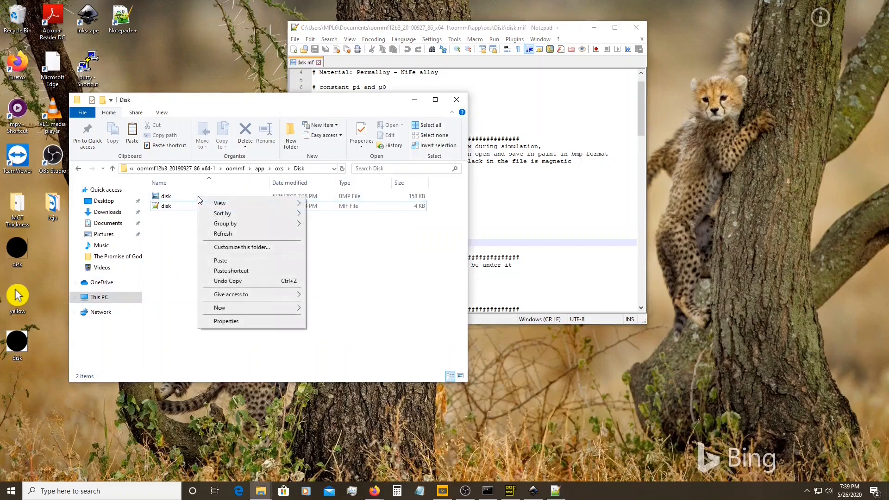
click(223, 321)
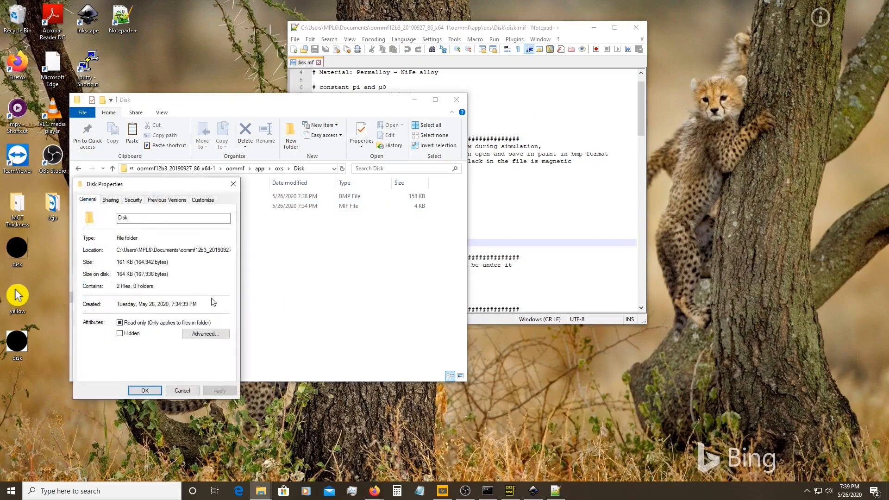
drag(178, 187, 247, 188)
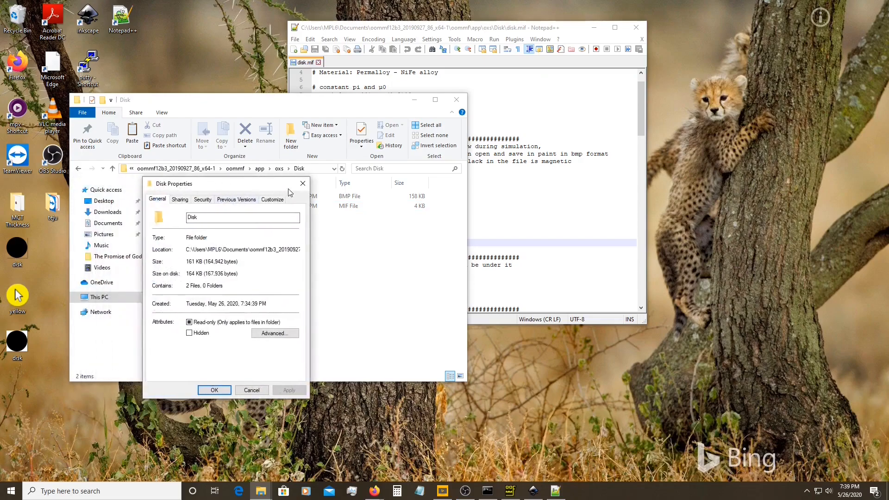
click(303, 184)
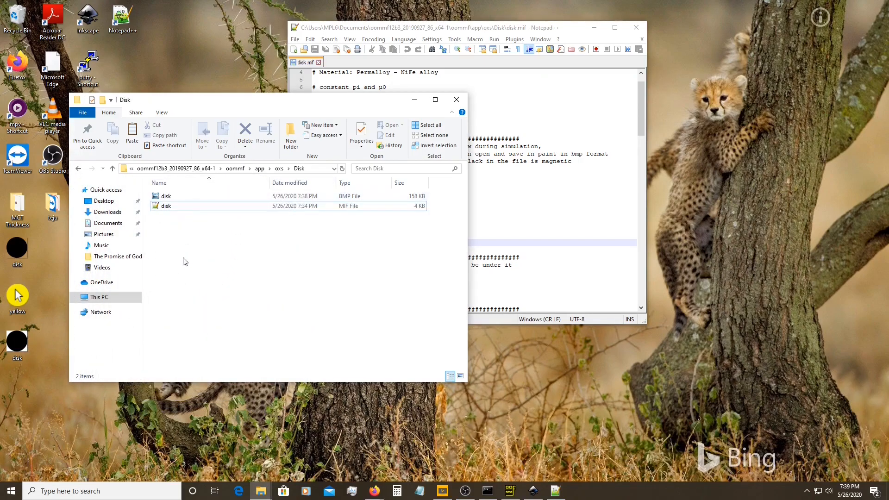
click(17, 349)
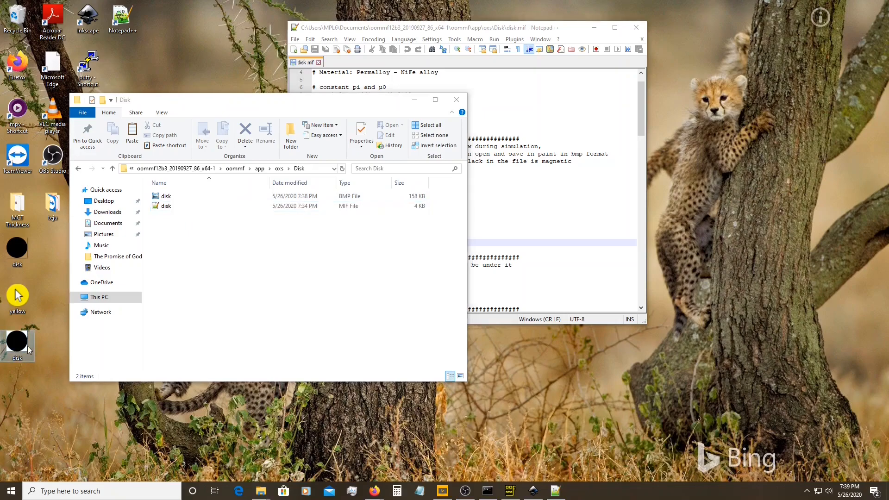
mouse_move(26, 351)
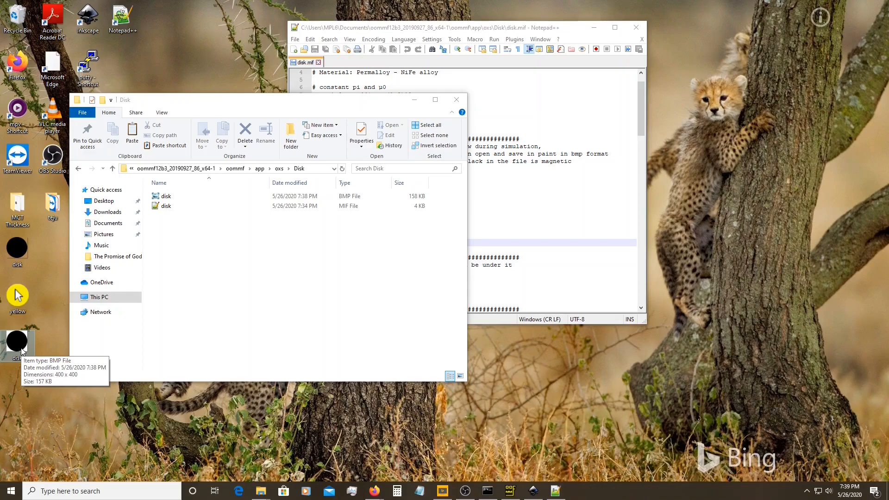
Review the atlas, mesh cell size and exchange energy sections of disk.mif, and minimise Notepad++.
click(554, 212)
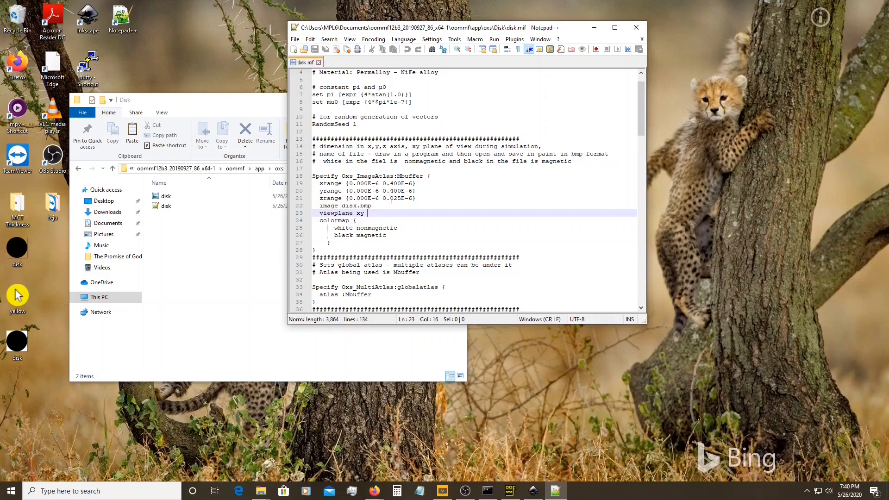
scroll(393, 195, down, 4)
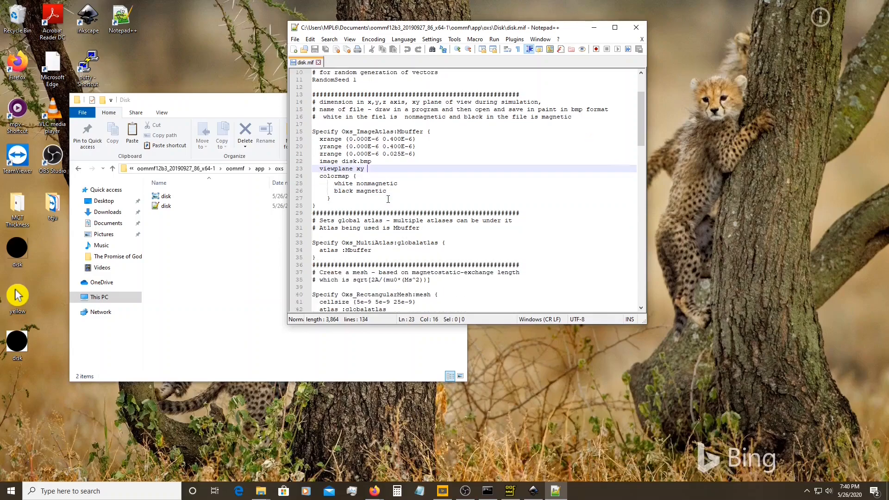
scroll(378, 188, down, 1)
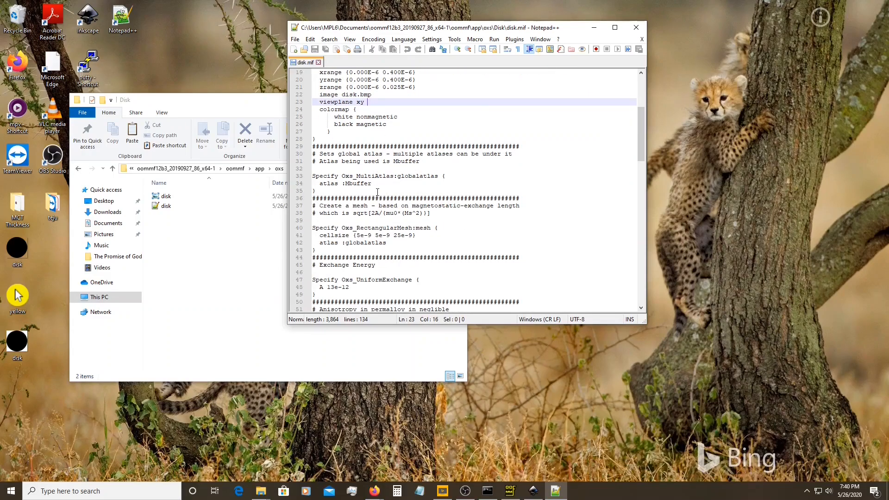
click(594, 27)
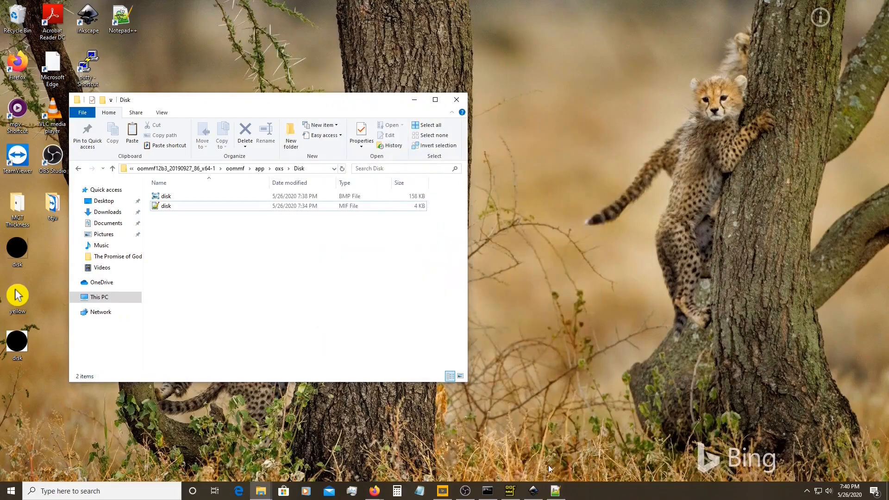
Launch Oxsii from mmLaunch and allow oxs.exe through the Symantec security check.
click(511, 491)
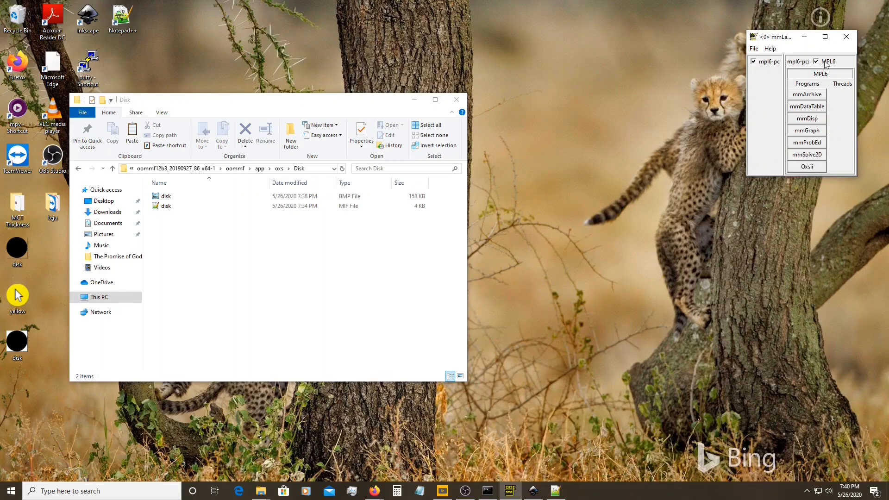
click(804, 170)
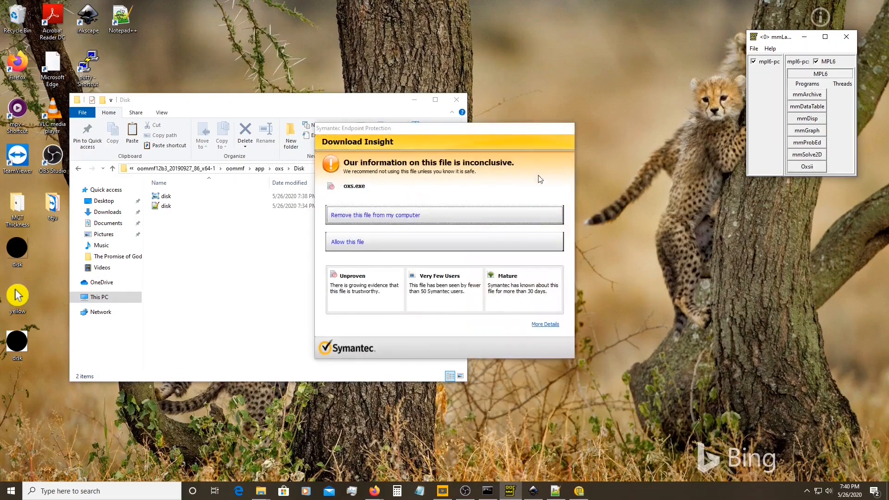
click(361, 244)
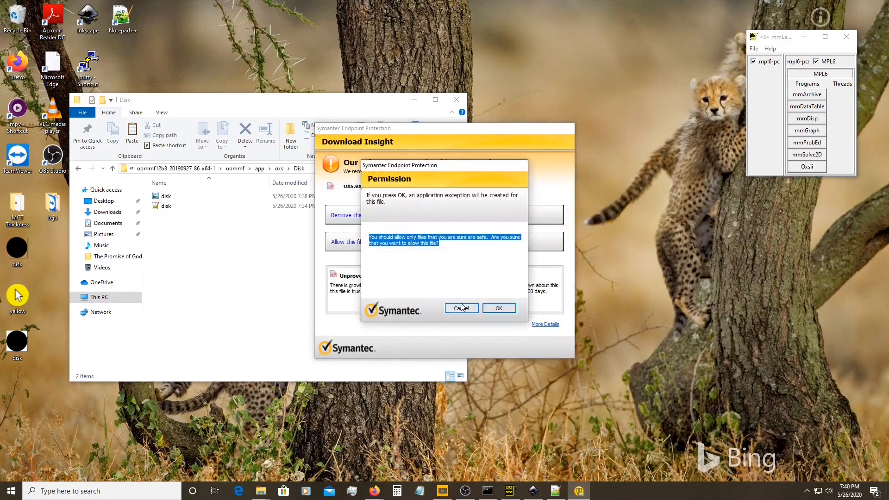
click(499, 309)
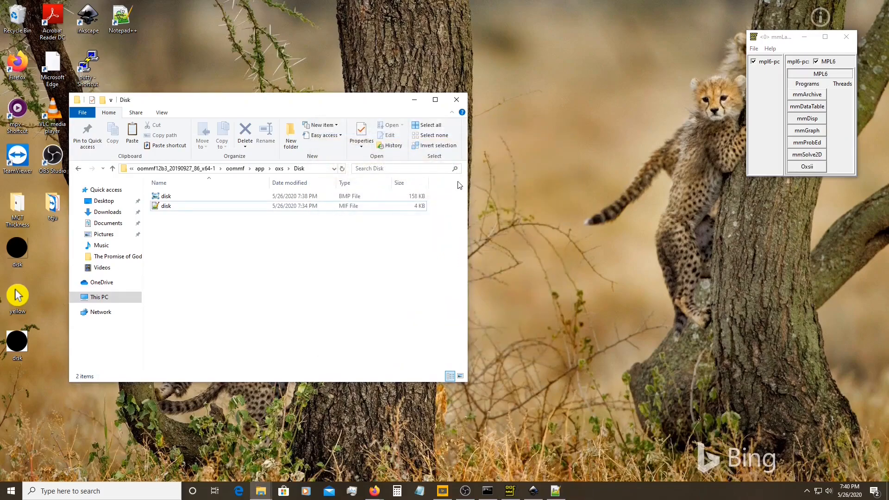
Lower the Disk folder window, then show the running Oxsii thread's interface and place it in the free space above.
drag(386, 105, 385, 193)
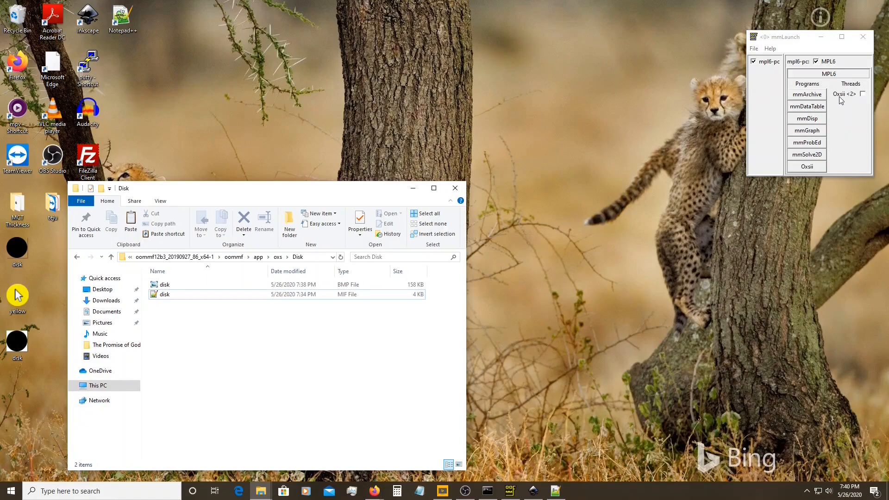
click(864, 96)
click(864, 97)
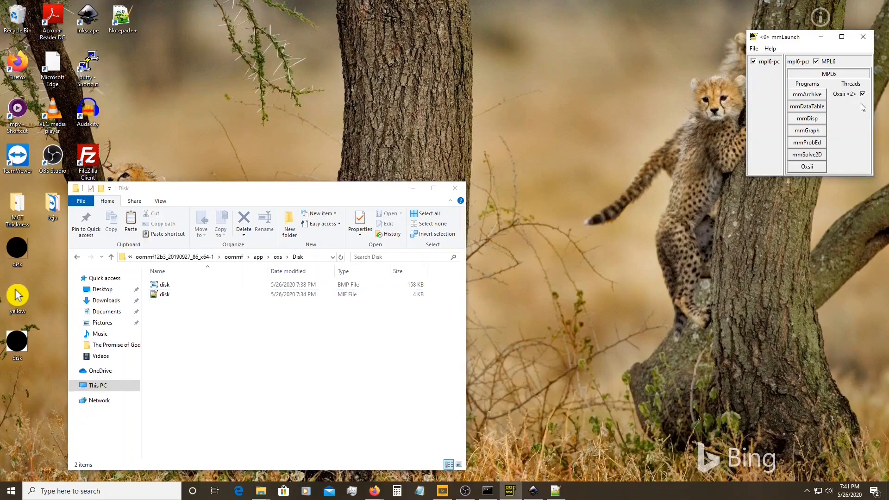
drag(50, 23, 449, 51)
Load disk.mif from oommf/app/oxs/Disk as the Oxsii problem.
click(425, 61)
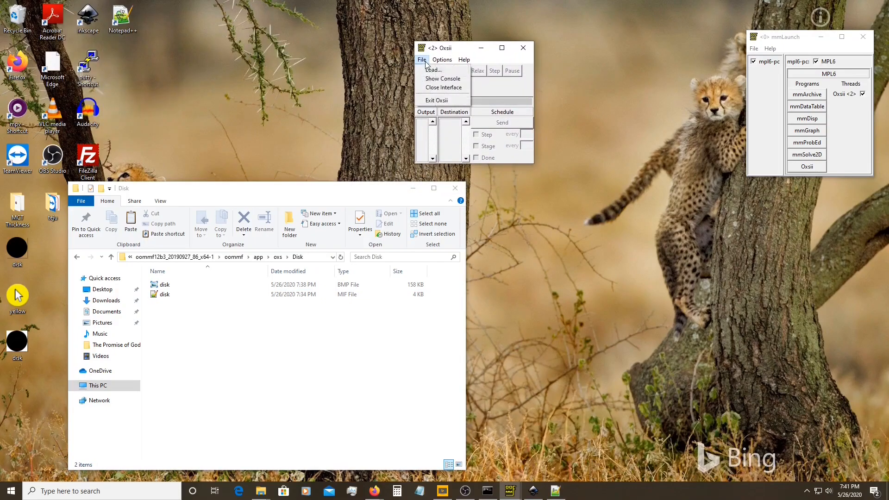
click(431, 70)
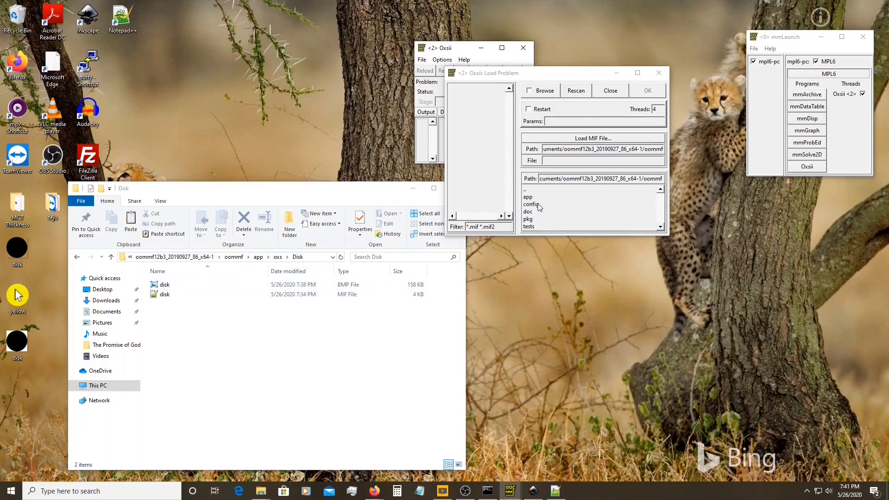
click(547, 179)
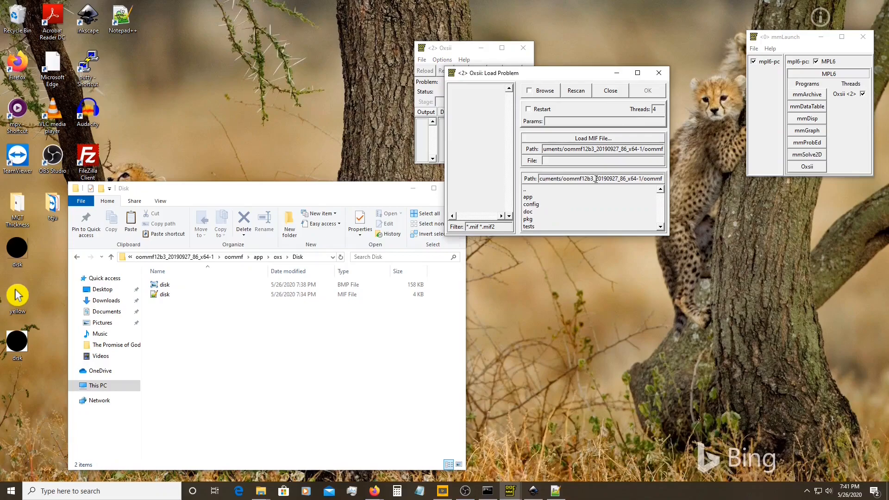
double_click(542, 198)
scroll(539, 225, down, 1)
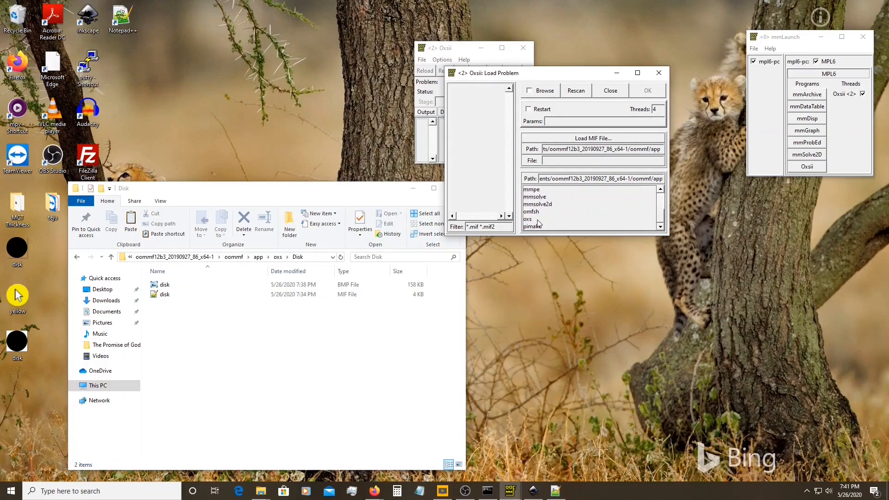
double_click(538, 221)
click(532, 198)
double_click(532, 199)
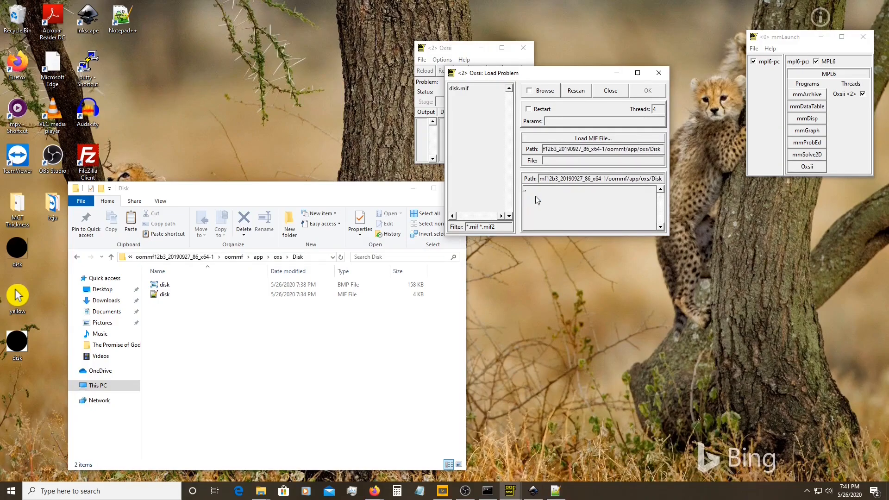
double_click(459, 89)
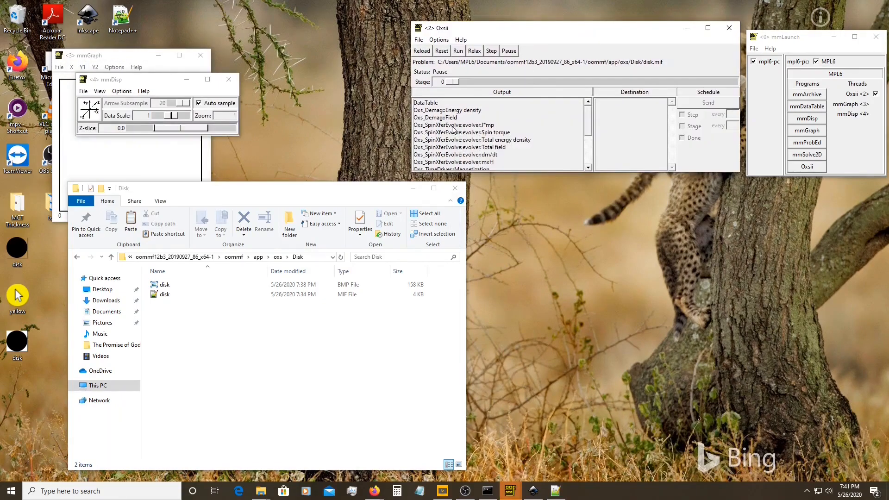
Look through the Oxsii output list and the Destination and Schedule lines at the end of disk.mif, and minimise Notepad++.
scroll(453, 130, down, 2)
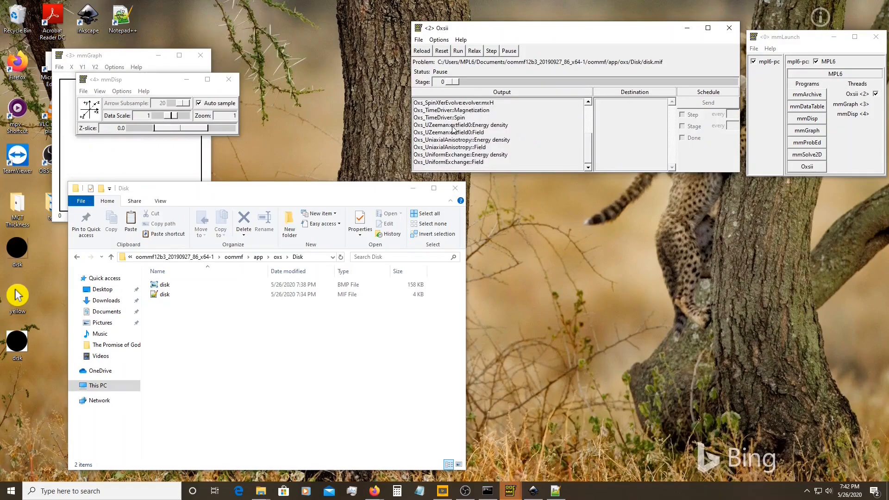
scroll(472, 167, up, 2)
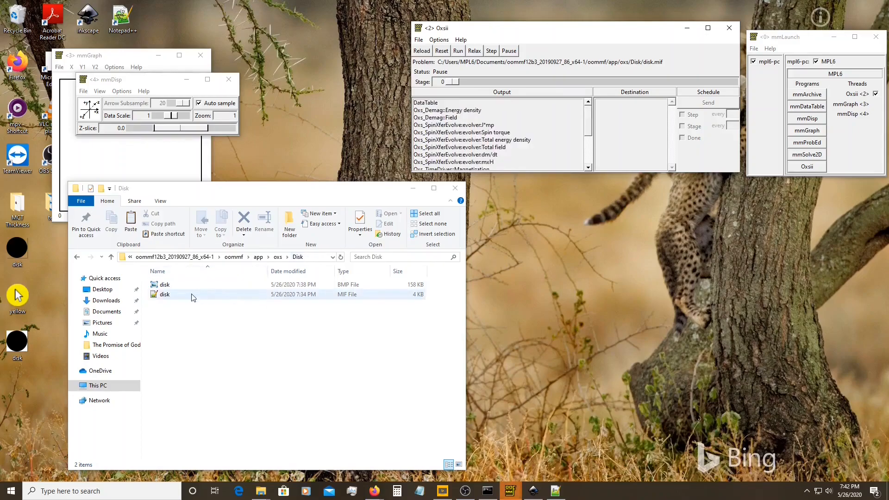
click(165, 299)
double_click(165, 298)
drag(520, 28, 274, 42)
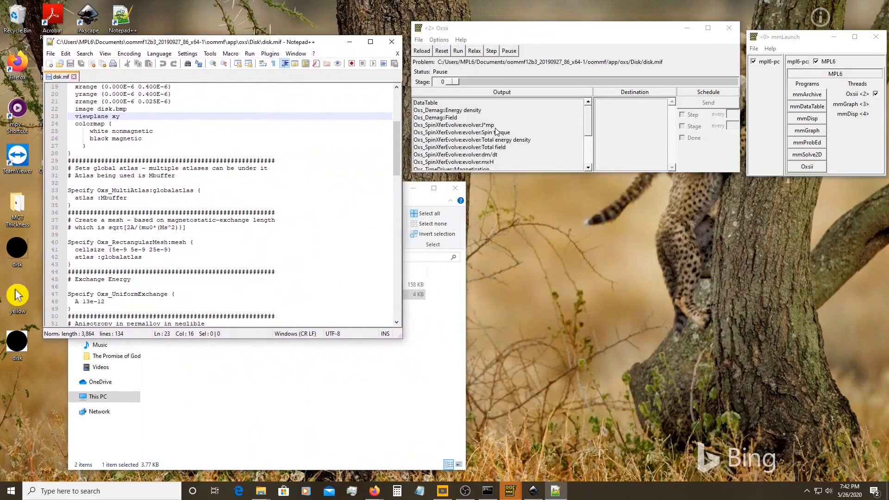
drag(590, 127, 590, 131)
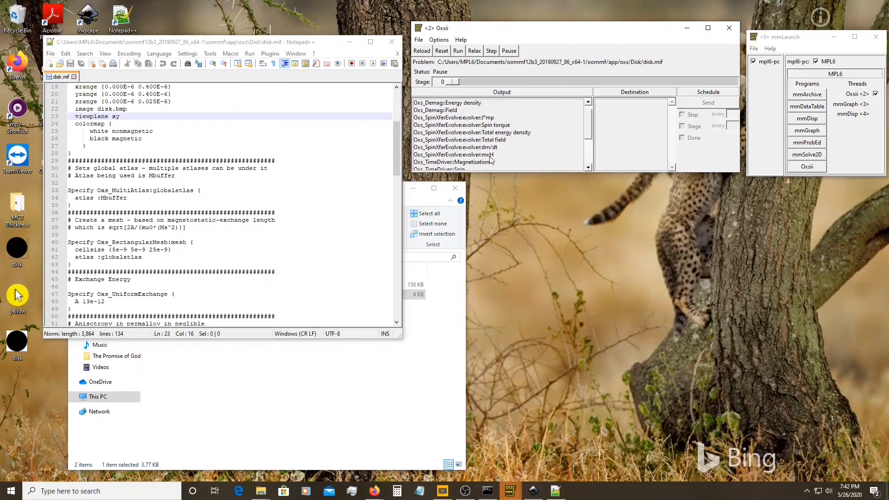
scroll(225, 235, down, 20)
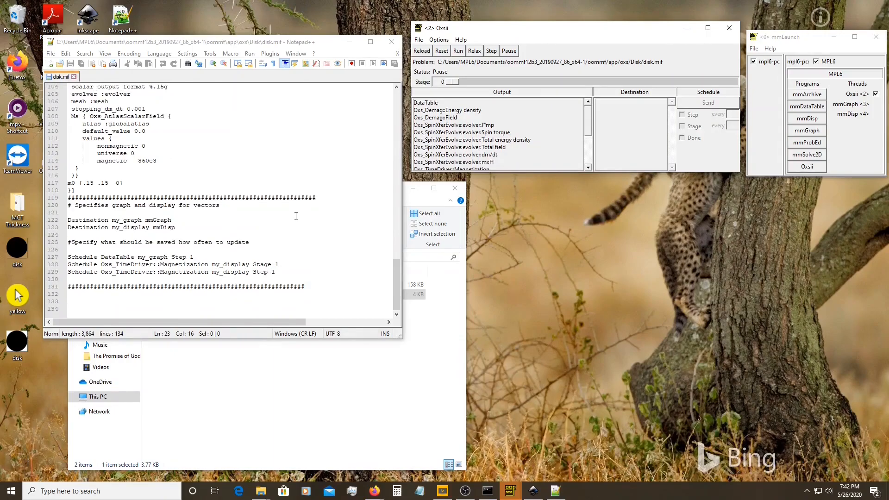
click(351, 42)
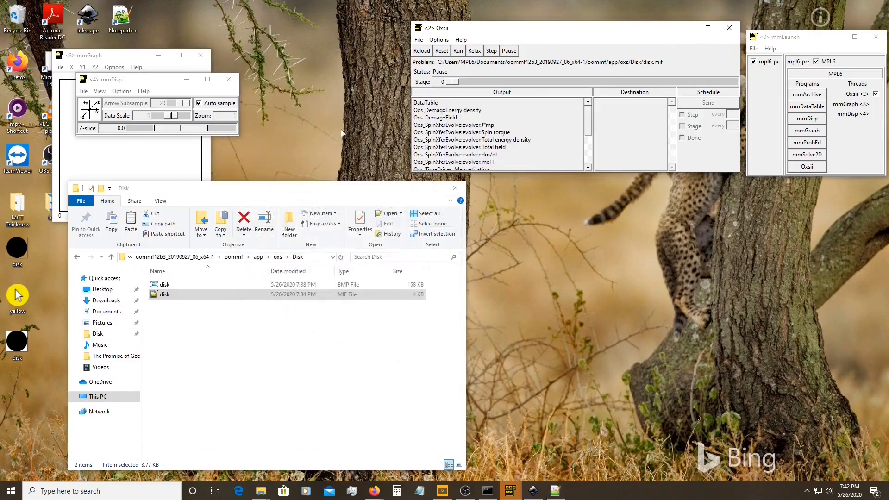
Arrange the mmDisp window below Oxsii and the mmGraph window beside it.
drag(156, 79, 497, 179)
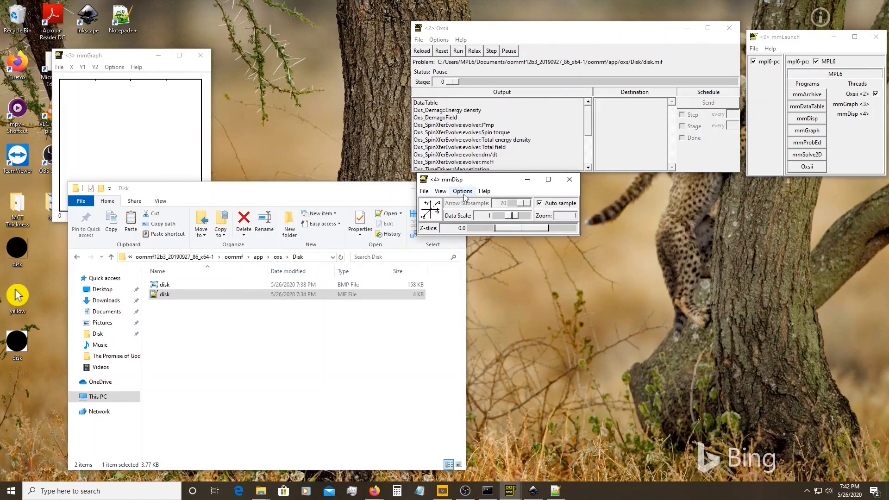
click(116, 56)
drag(116, 56, 706, 150)
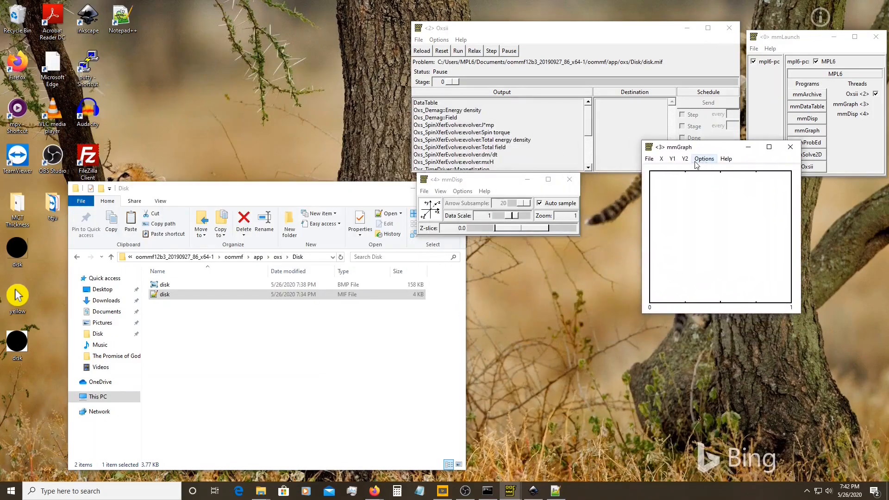
Configure mmGraph with the title Disk, Auto Scale off, X from -200 to 200 and Y1 from -1.5 to 1.5, consulting Hrange in disk.mif.
click(705, 159)
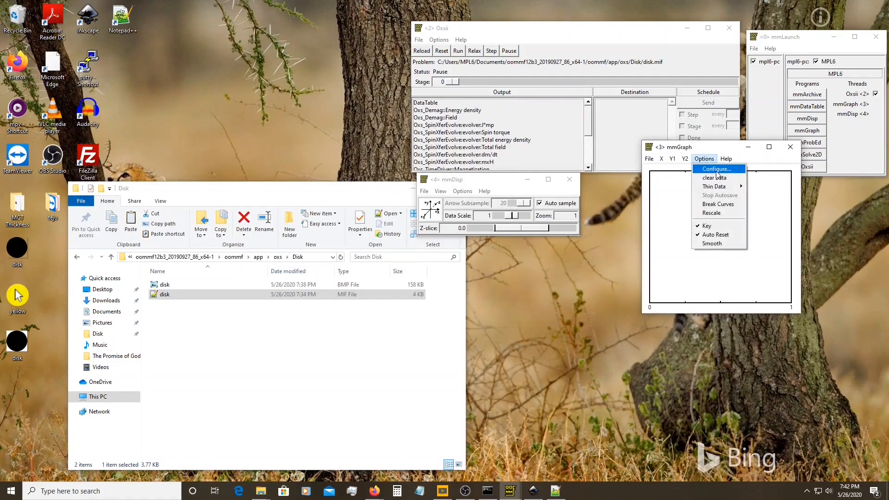
click(719, 173)
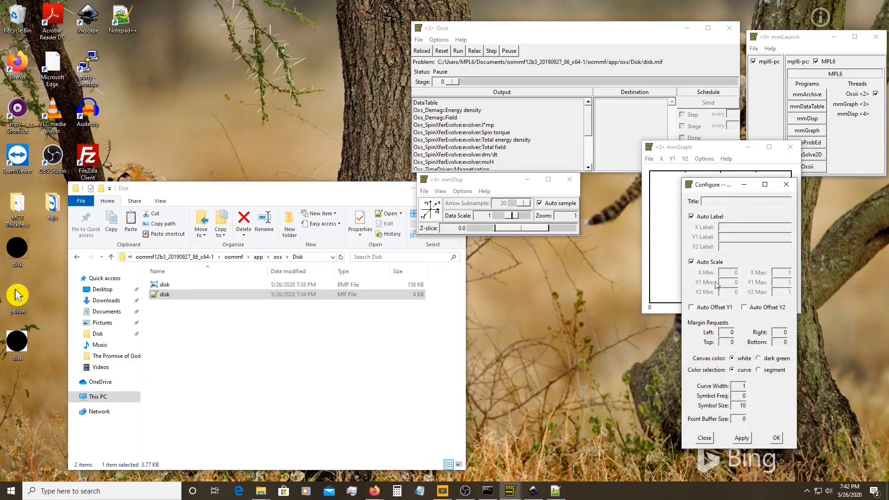
click(555, 491)
scroll(191, 201, up, 17)
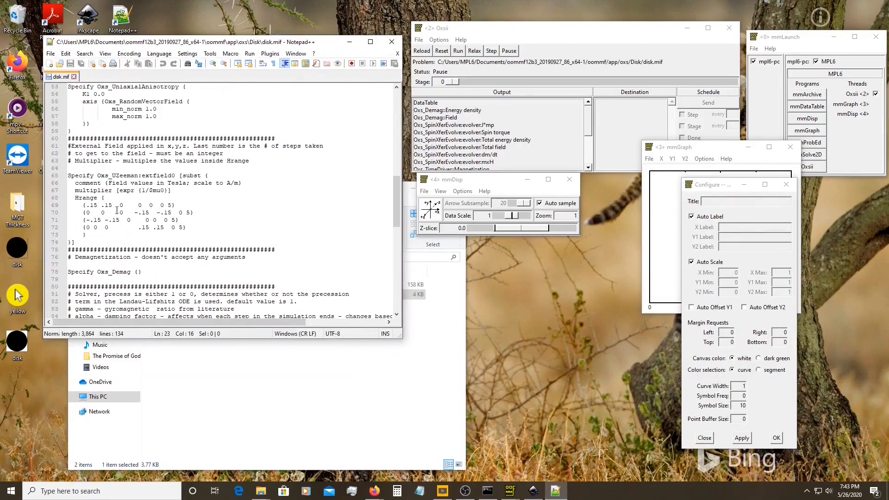
click(692, 263)
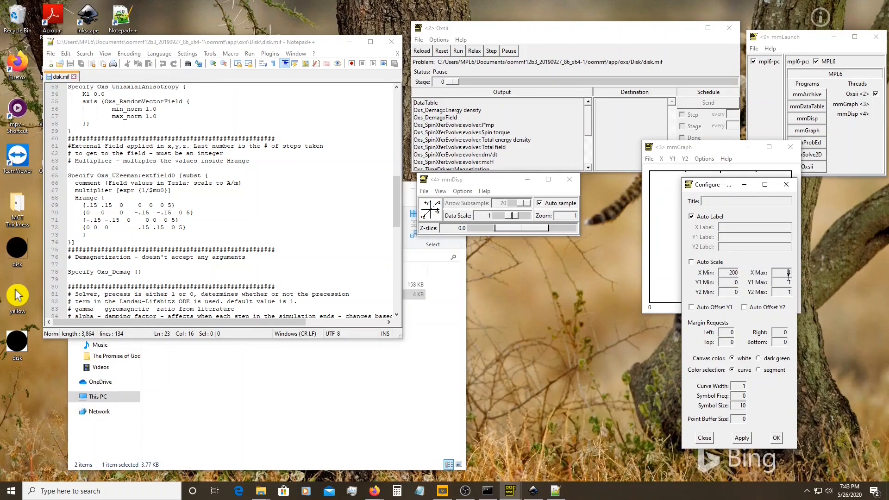
key(BackSpace)
double_click(787, 283)
click(742, 438)
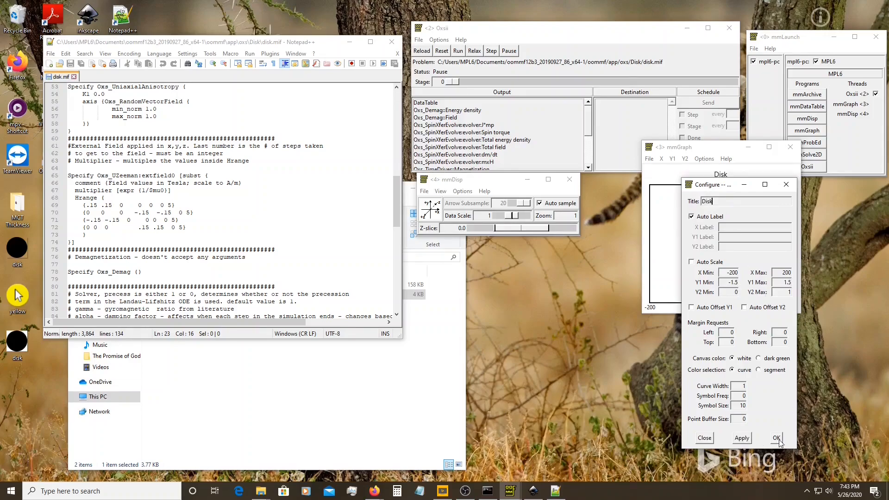
click(776, 438)
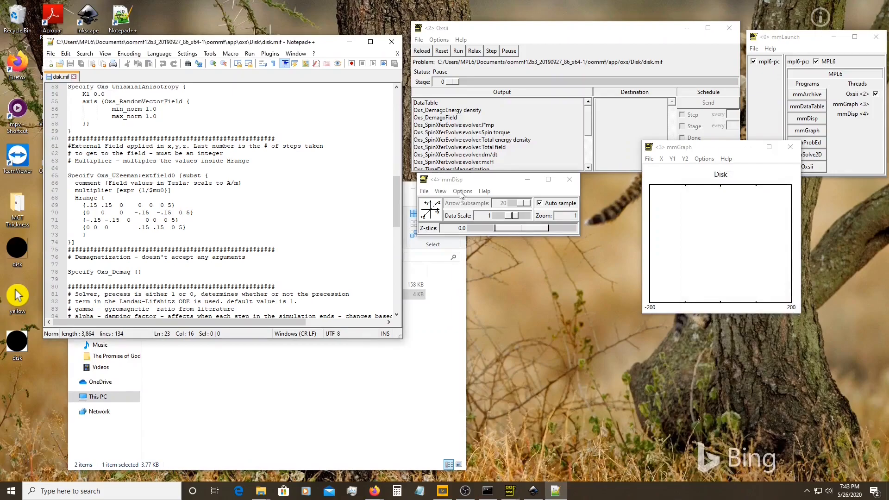
Configure mmDisp to add a Pixel plot with the Blue-White-Red colormap and Opaque off.
click(487, 181)
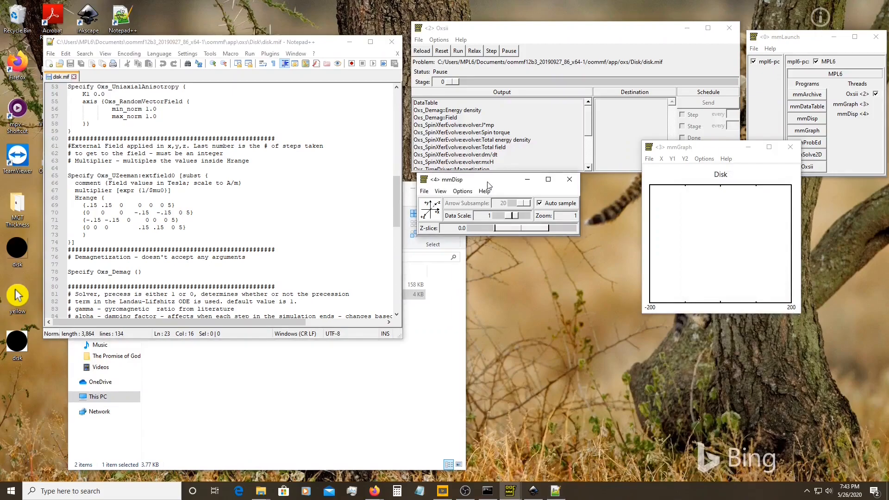
click(464, 192)
click(468, 203)
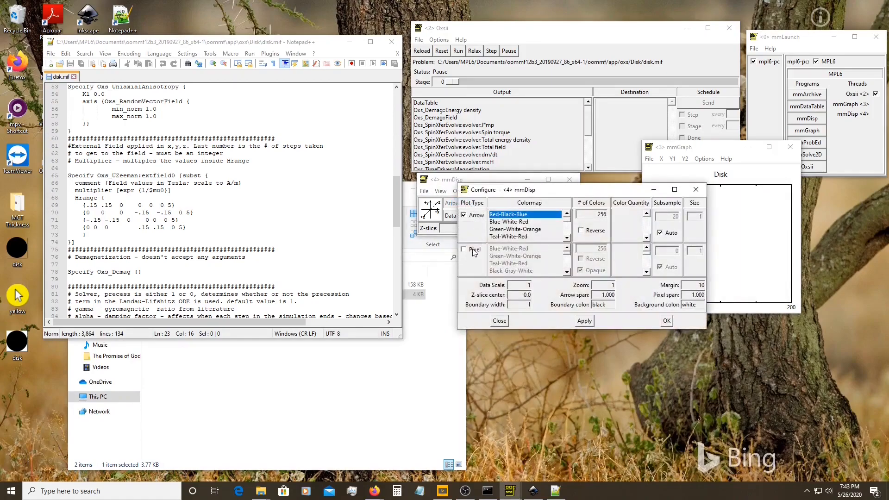
click(473, 251)
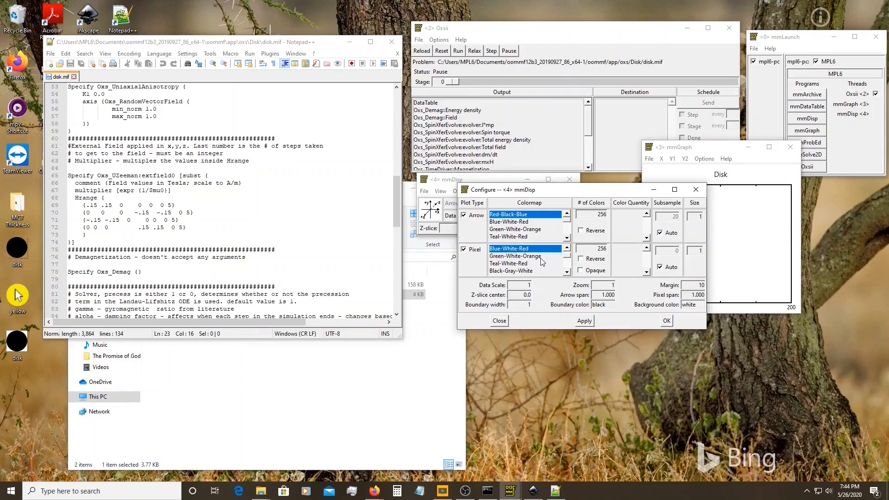
click(666, 321)
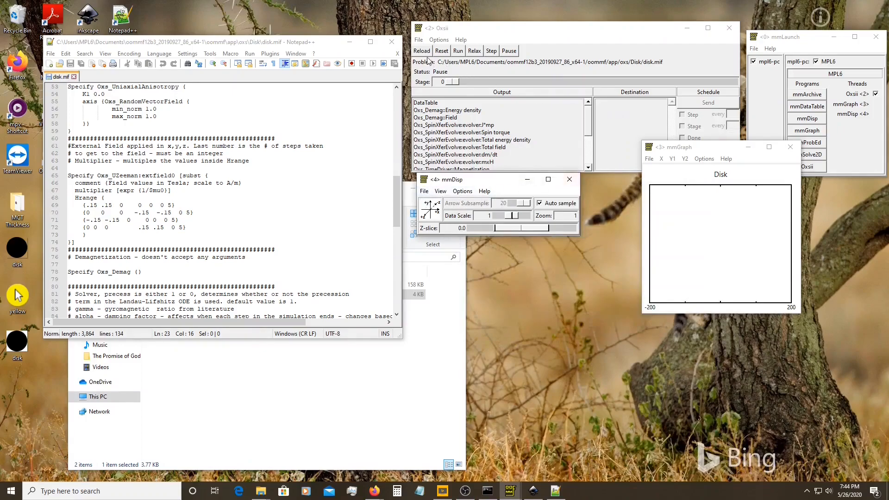
Run the disk simulation in Oxsii and bring the mmDisp vector display to the front.
click(510, 38)
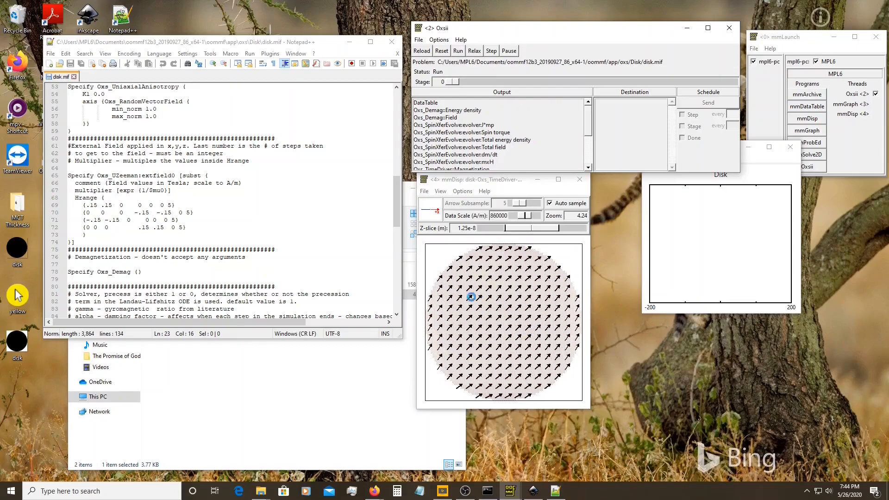
click(497, 191)
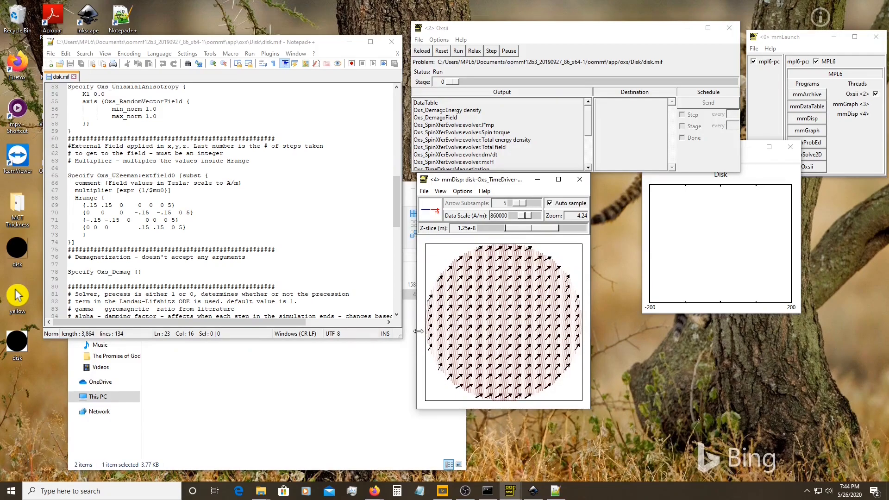
Plot Oxs_TimeDriver::mx on the Y1 axis against Oxs_UZeeman:extfield0:Bx on the X axis in mmGraph.
click(720, 249)
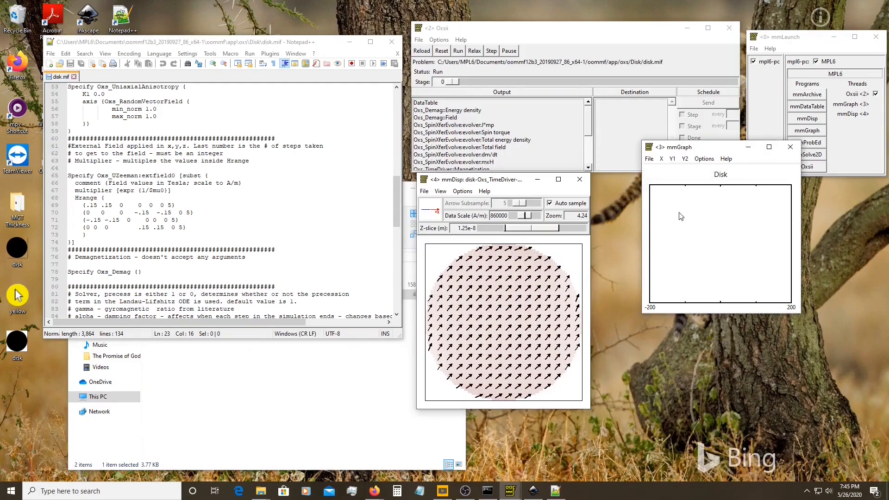
click(672, 159)
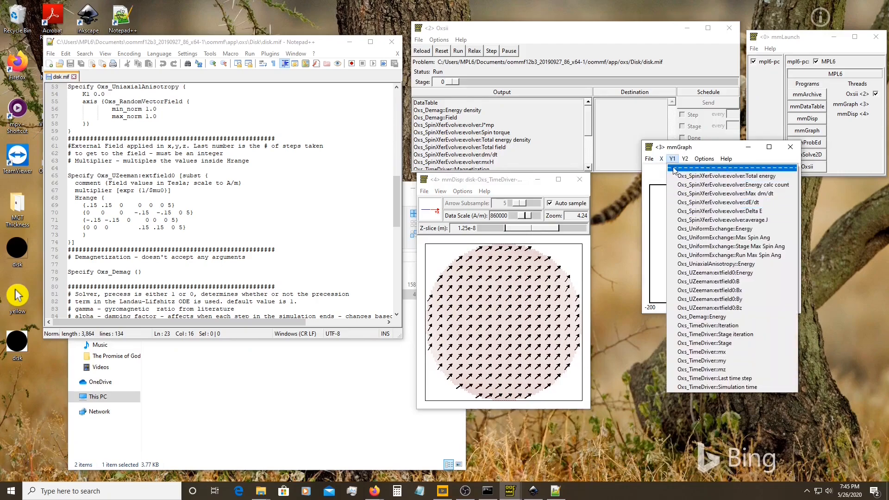
mouse_move(662, 159)
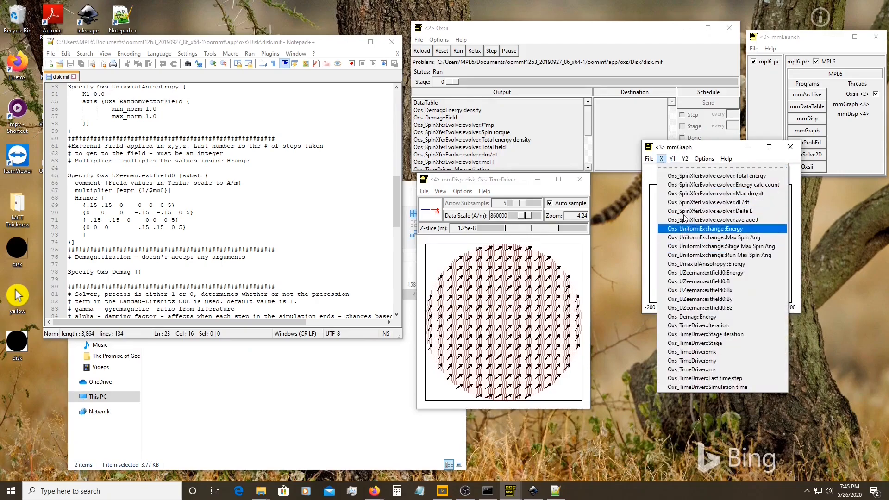
click(706, 291)
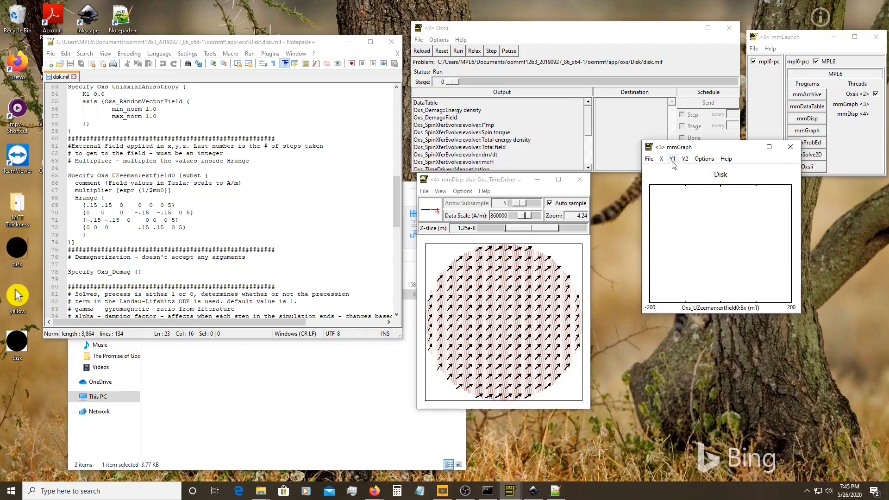
click(685, 158)
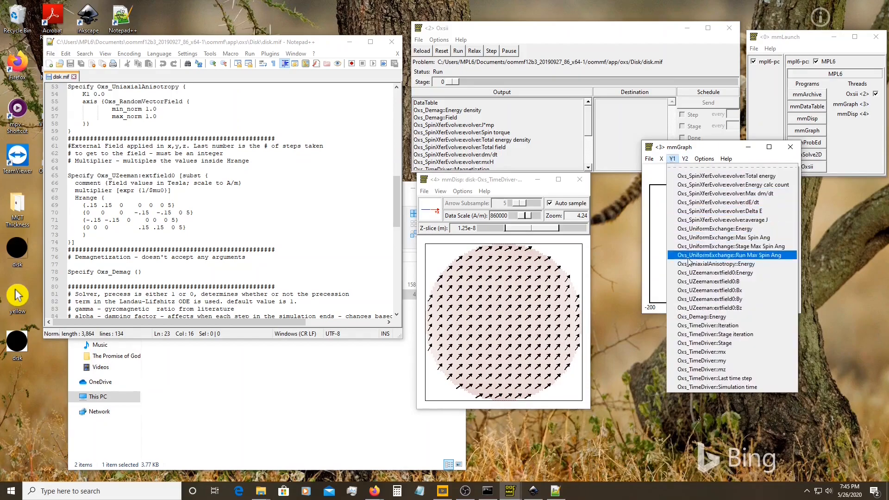
click(715, 352)
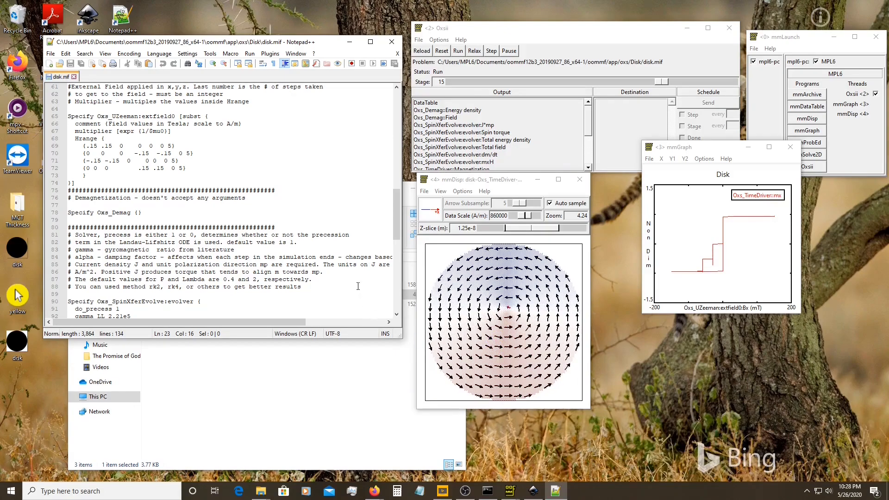
Review the mesh and external field definitions in disk.mif, and pause the simulation in Oxsii.
scroll(359, 294, up, 12)
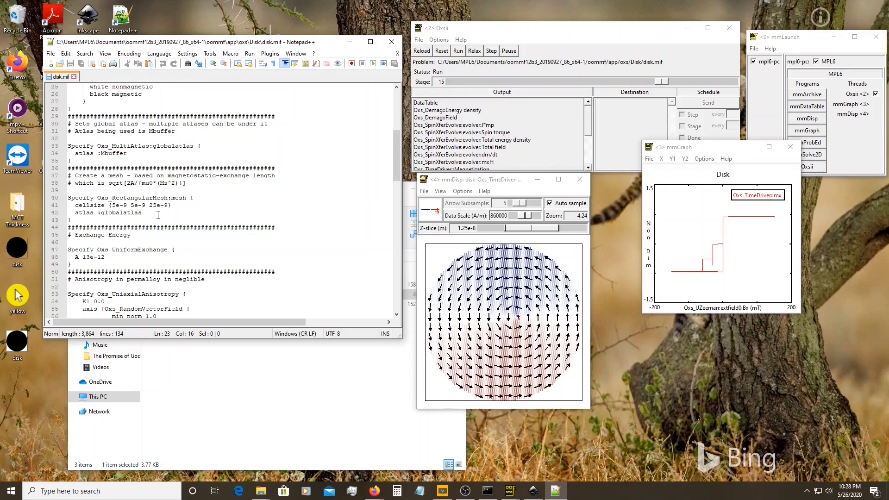
scroll(158, 215, down, 4)
scroll(159, 215, down, 6)
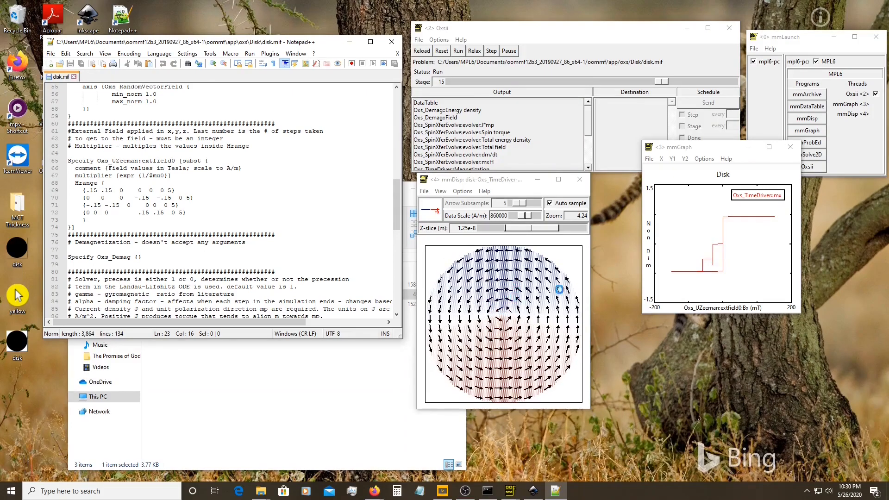
click(509, 51)
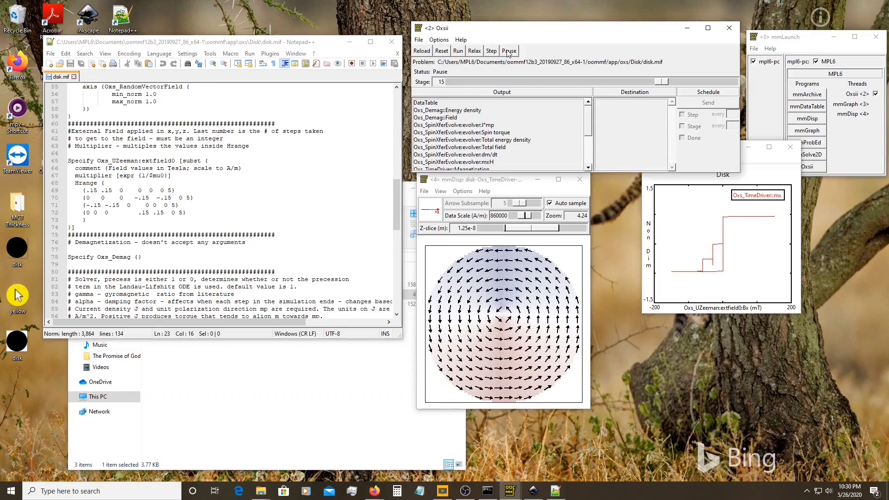
Save all the mmGraph data as disk.odt in the Disk folder.
click(738, 204)
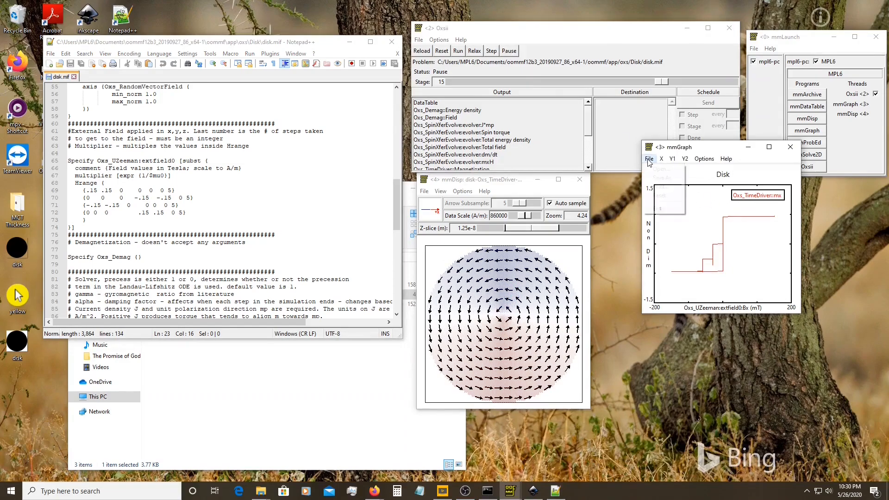
click(648, 160)
click(664, 178)
drag(791, 190, 728, 190)
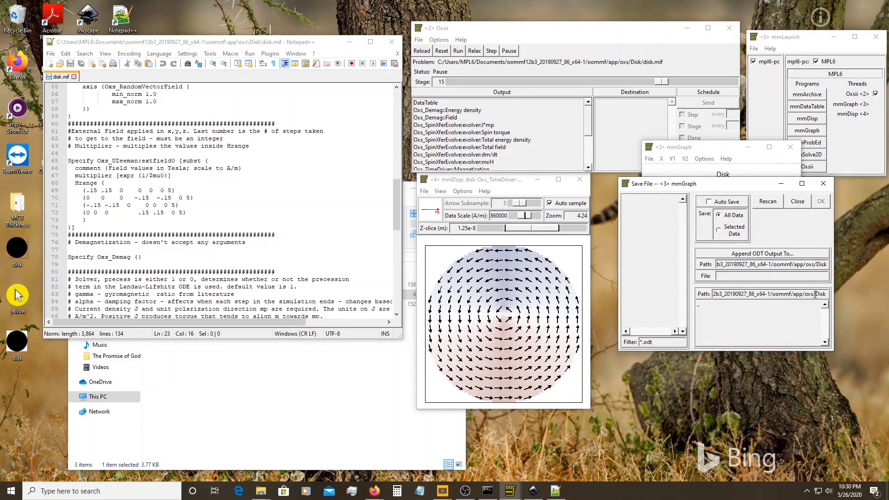
click(741, 274)
text(disk.odt)
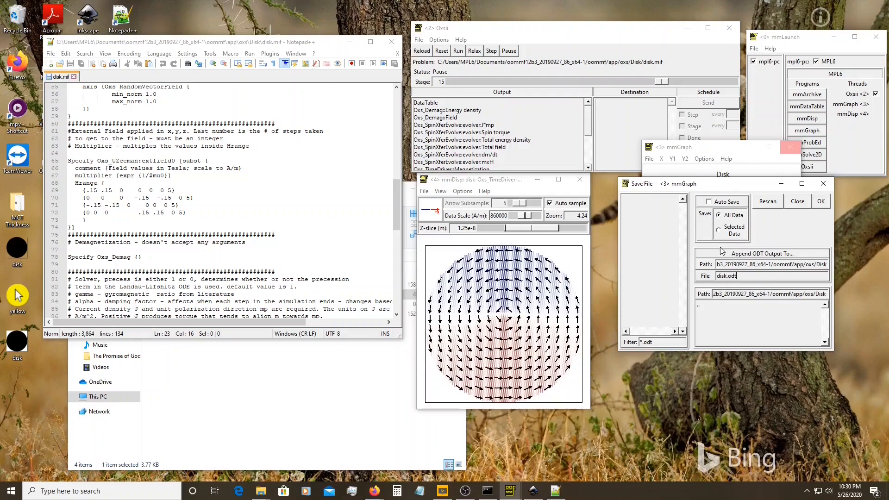
Save the mmDisp vector field in Text format on a rectangular grid as disk.ovf in the Disk folder.
click(424, 192)
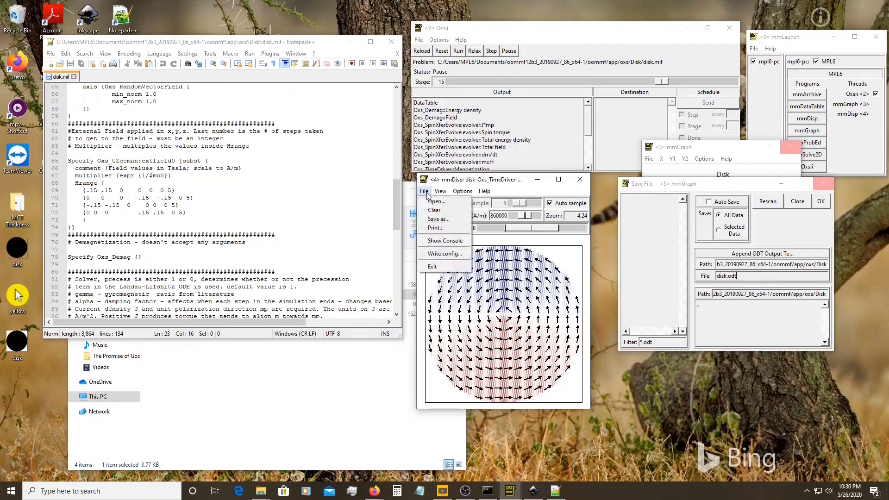
click(439, 219)
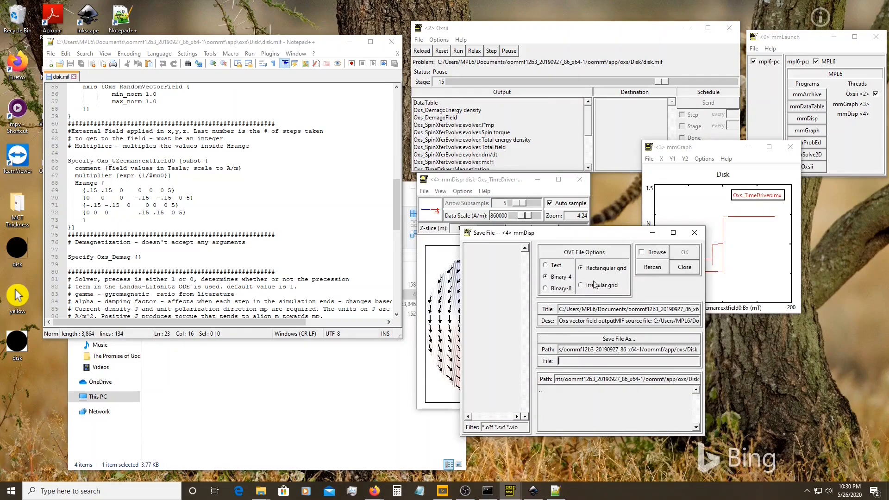
click(558, 268)
text(disk.ovf)
click(685, 253)
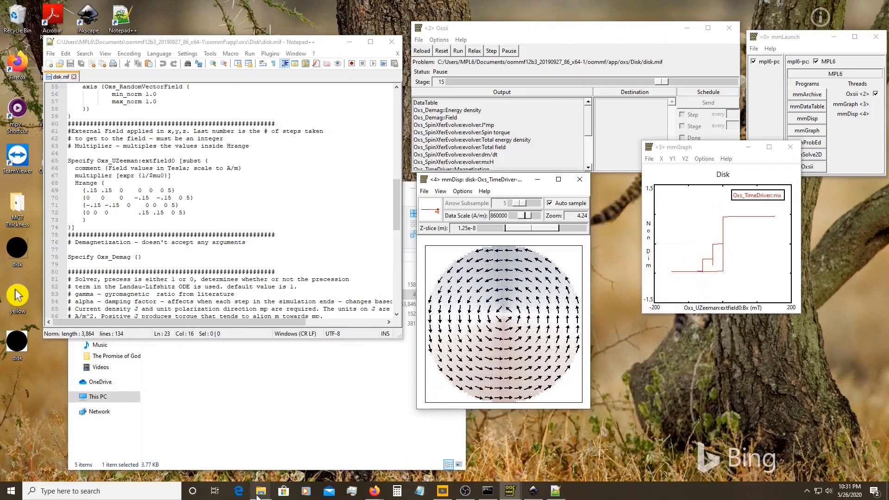
Open the saved disk.odt from the Disk folder in Notepad++, making it the default program for .odt files.
mouse_move(261, 495)
click(295, 442)
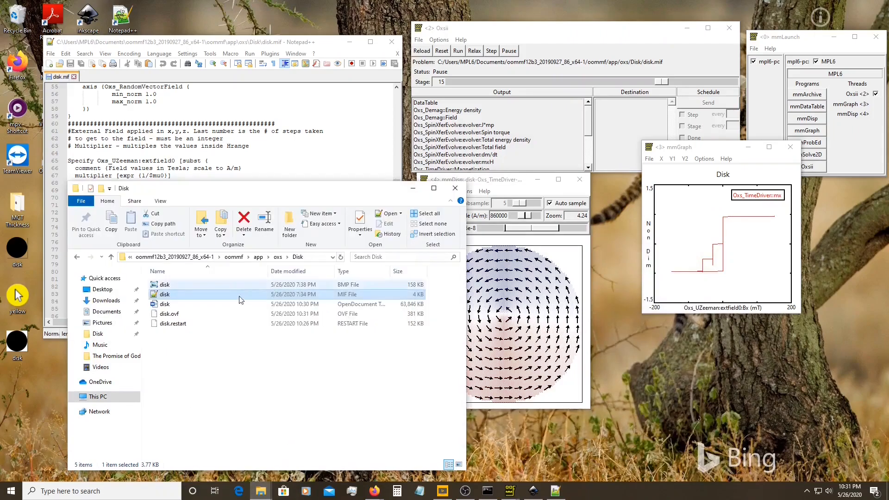
click(188, 305)
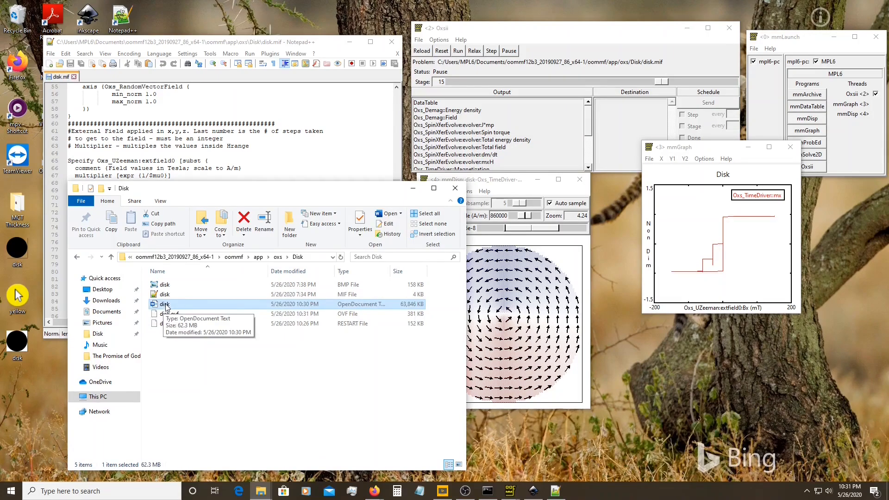
right_click(166, 306)
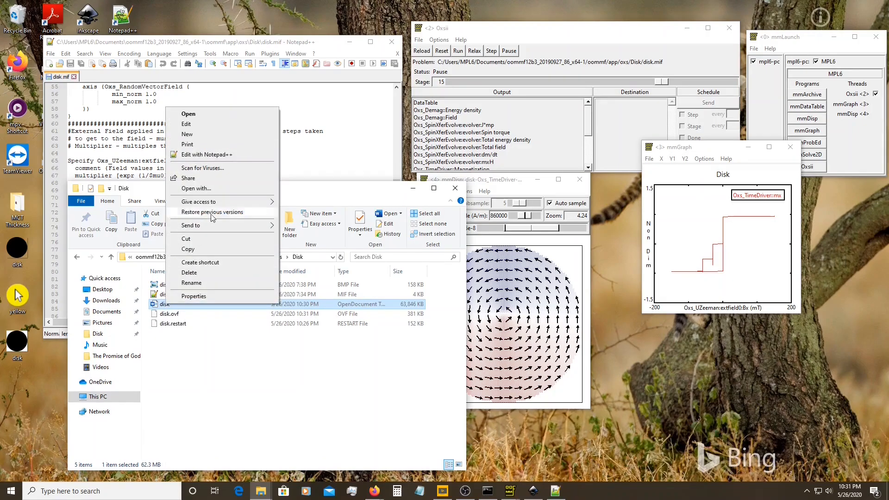
click(219, 193)
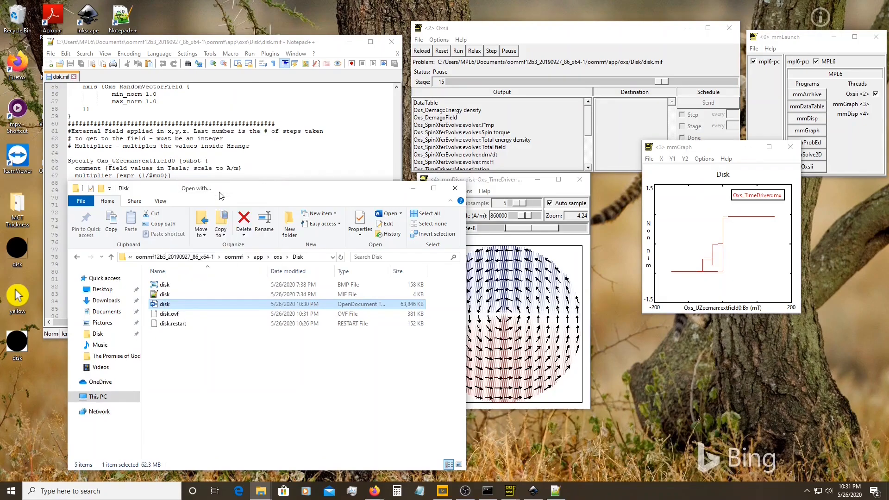
click(397, 247)
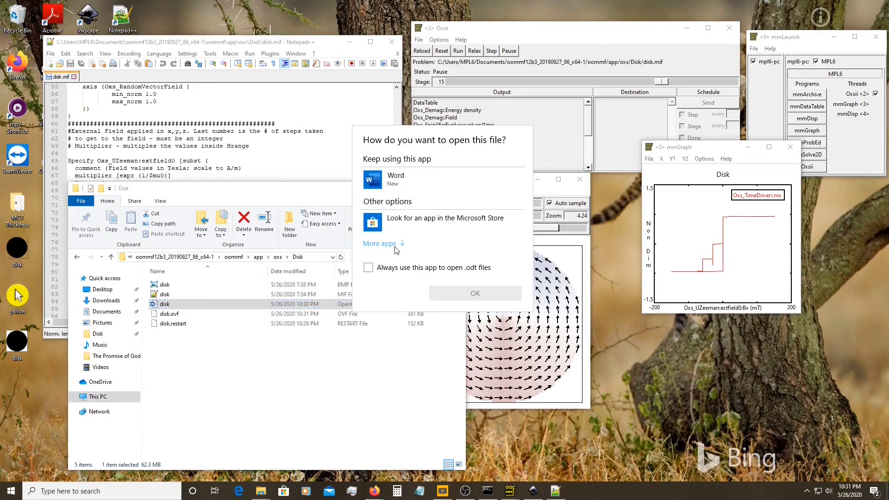
scroll(403, 269, down, 3)
click(402, 219)
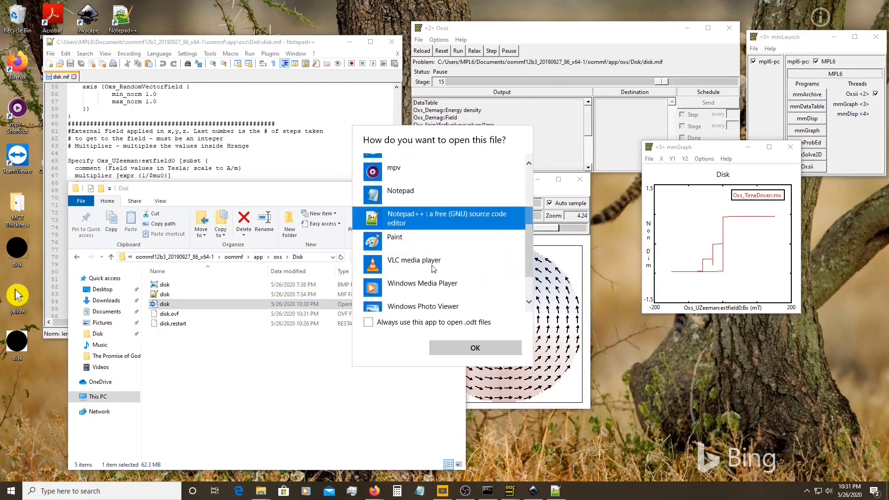
click(368, 322)
click(448, 347)
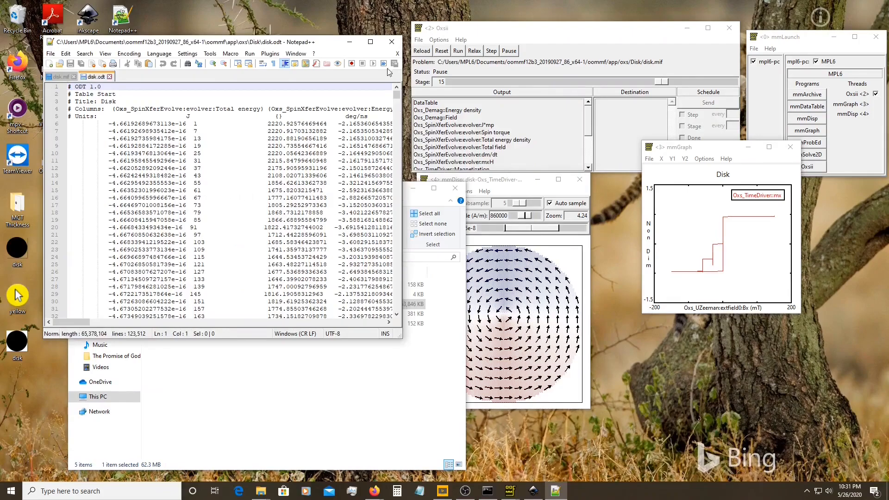
Examine the column headers, units and values across the full width of disk.odt, and put the editor and folder windows away.
click(370, 42)
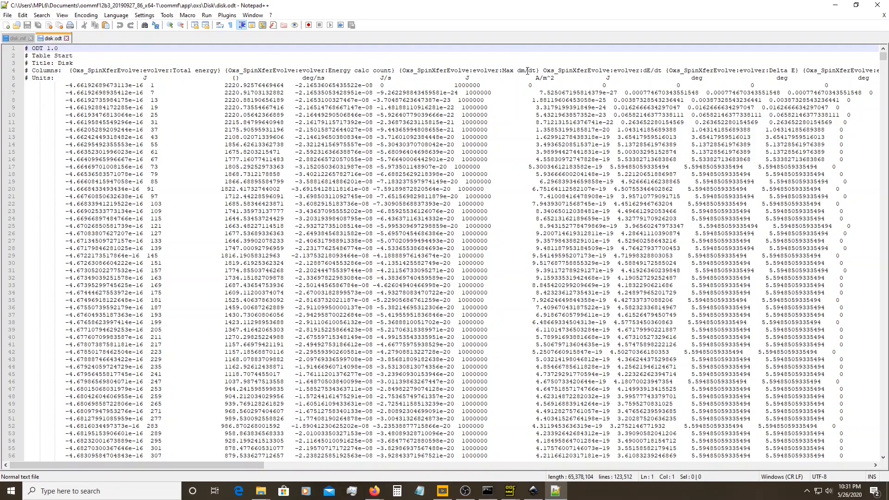
mouse_move(233, 466)
mouse_down()
mouse_move(375, 452)
mouse_move(463, 431)
mouse_move(590, 446)
mouse_move(737, 440)
mouse_up()
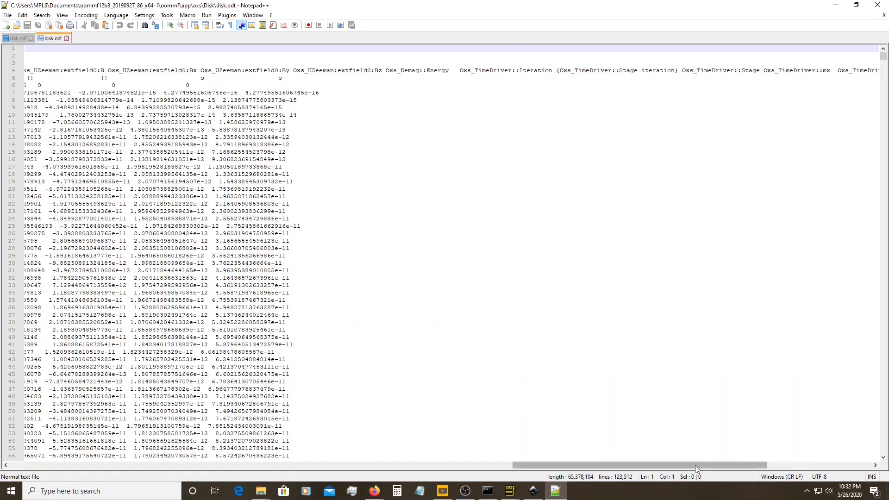
drag(696, 465, 800, 465)
mouse_move(724, 466)
mouse_down()
mouse_move(191, 465)
mouse_move(187, 438)
mouse_up()
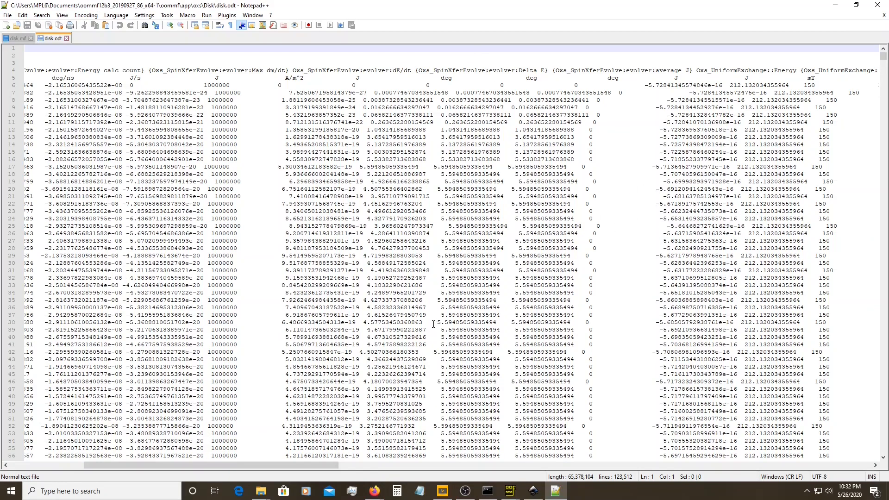
drag(311, 466, 234, 466)
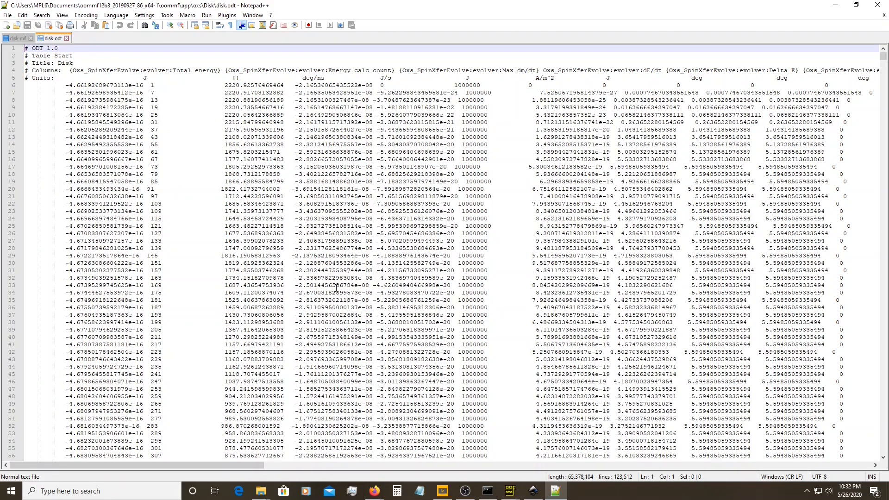
click(878, 5)
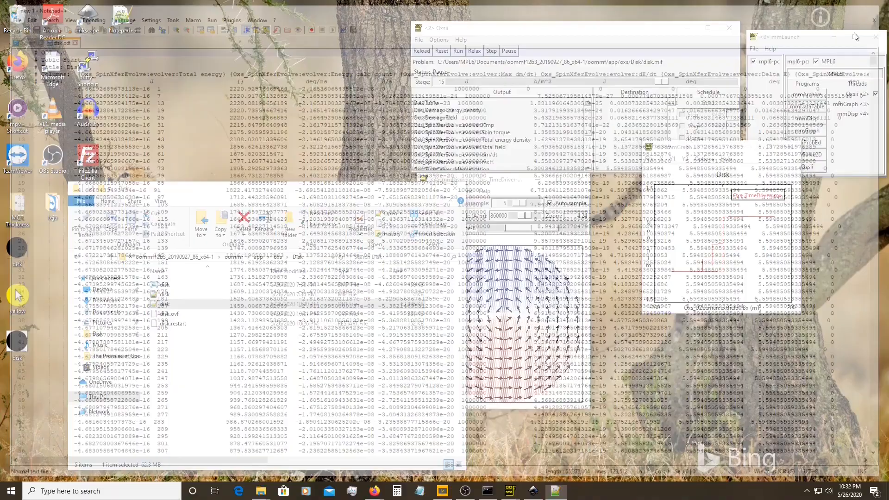
click(413, 189)
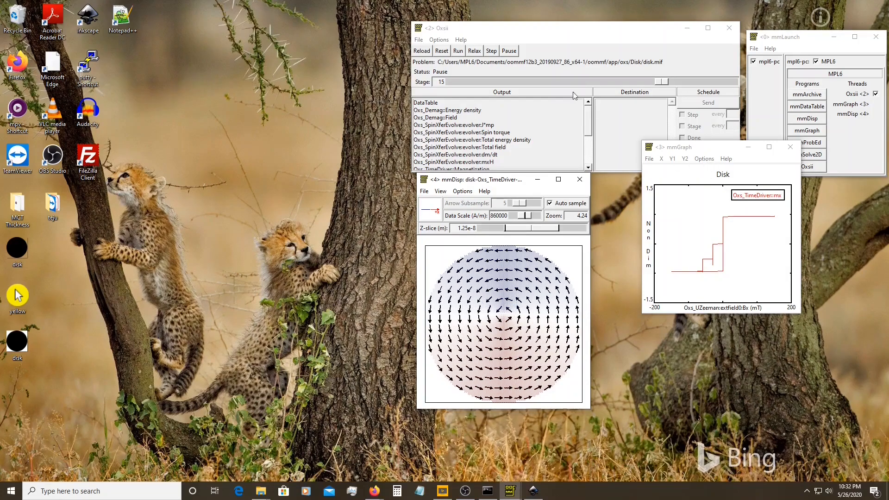
Erase all stored data in mmGraph and clear the mmDisp vector display.
click(701, 160)
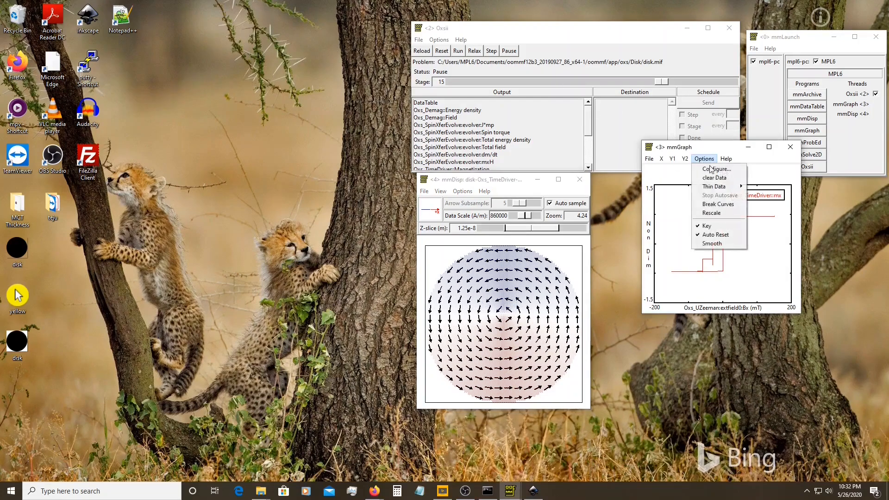
click(725, 178)
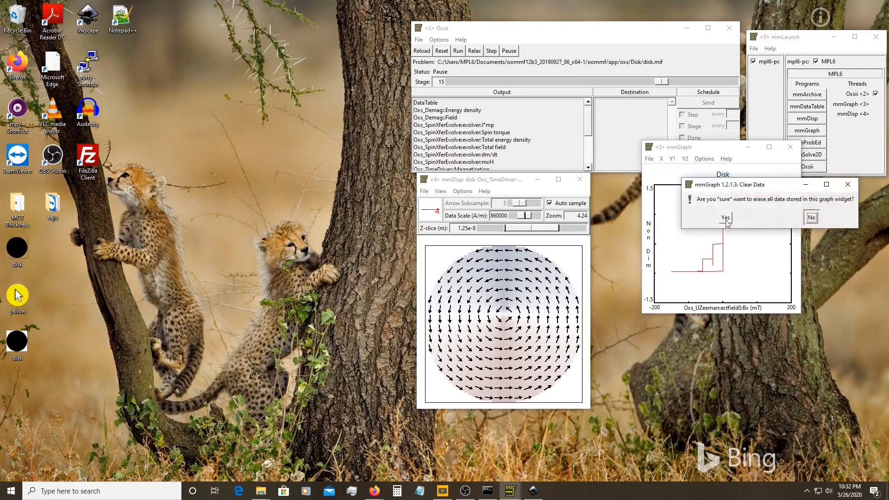
click(426, 192)
click(437, 212)
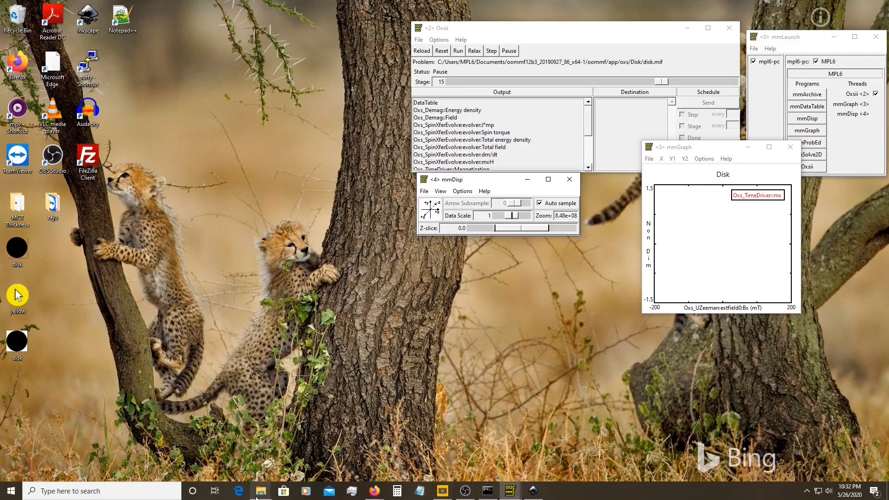
Reopen disk.mif in a non-maximized Notepad++ window at the Time Driver section, and reload the problem in Oxsii.
mouse_move(261, 491)
click(301, 449)
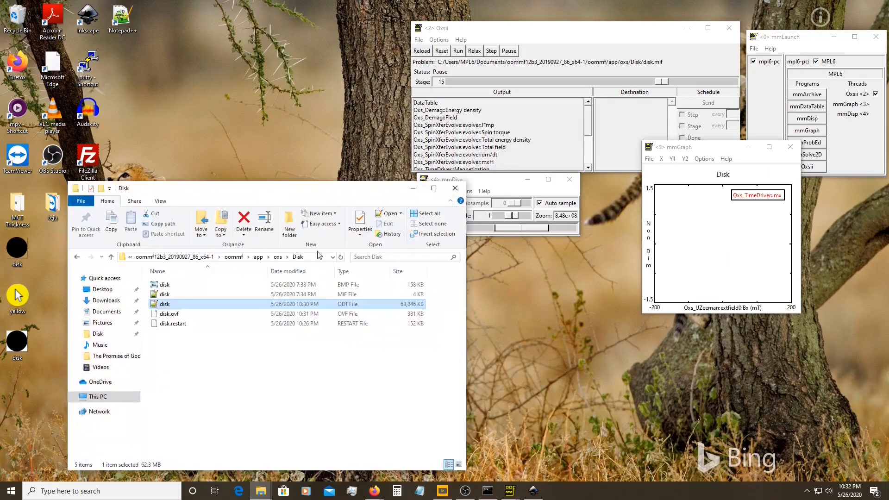
double_click(199, 296)
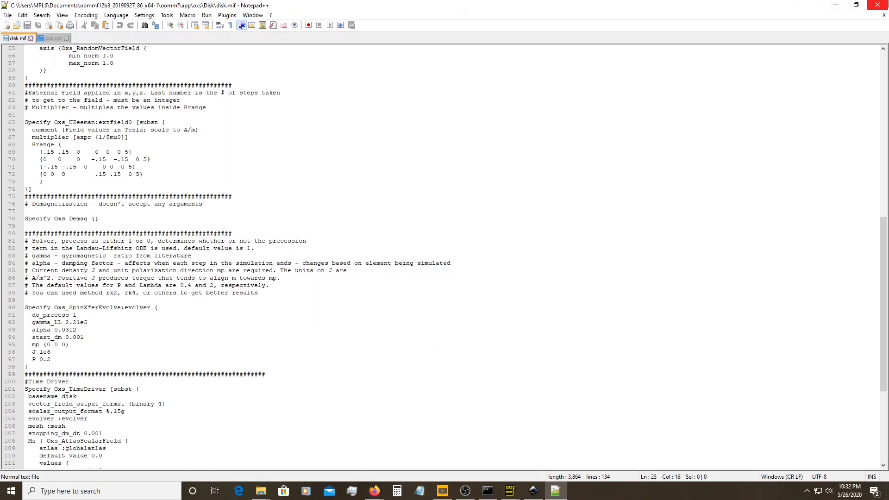
click(856, 4)
scroll(154, 235, down, 11)
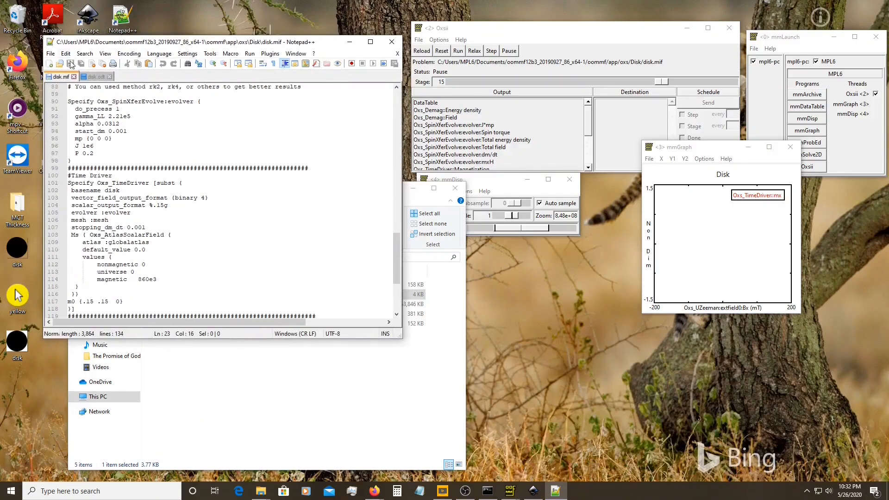
click(428, 55)
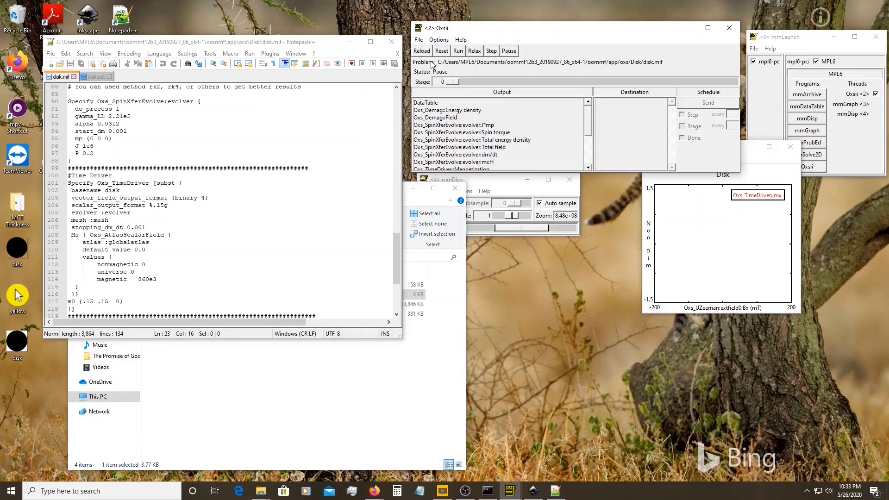
Configure mmGraph to select curve colors by segment.
click(519, 195)
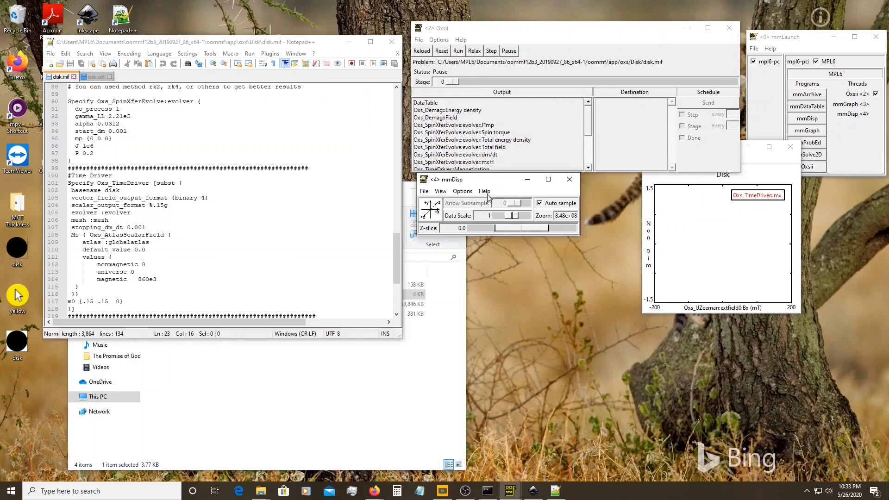
click(674, 207)
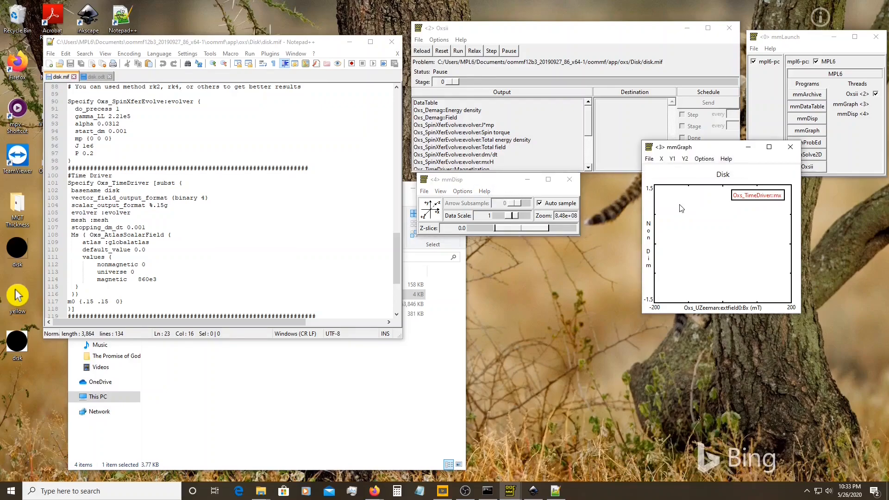
click(704, 158)
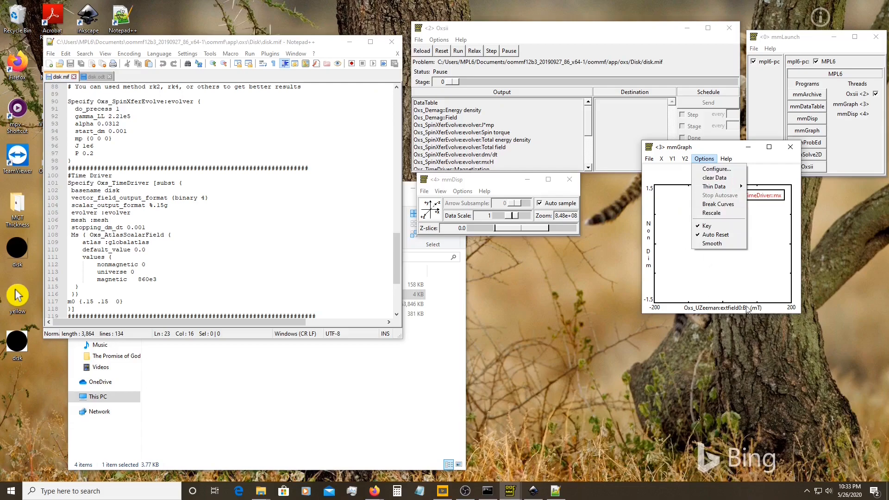
click(716, 169)
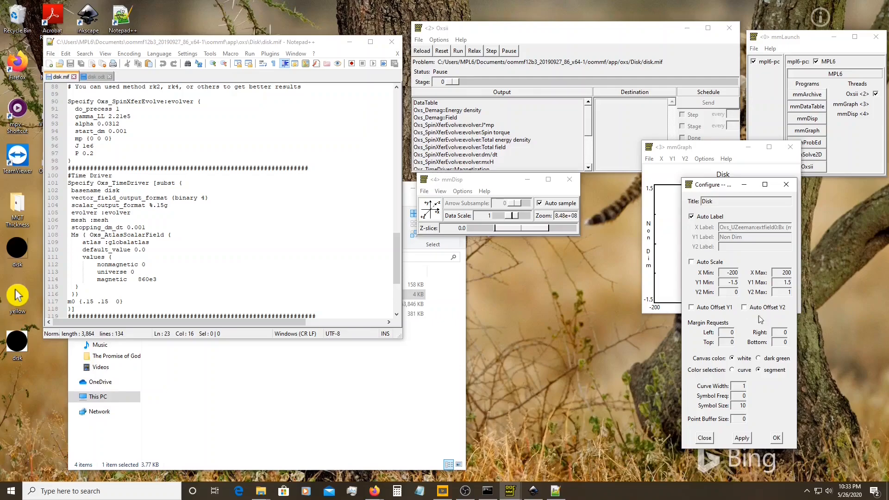
click(776, 438)
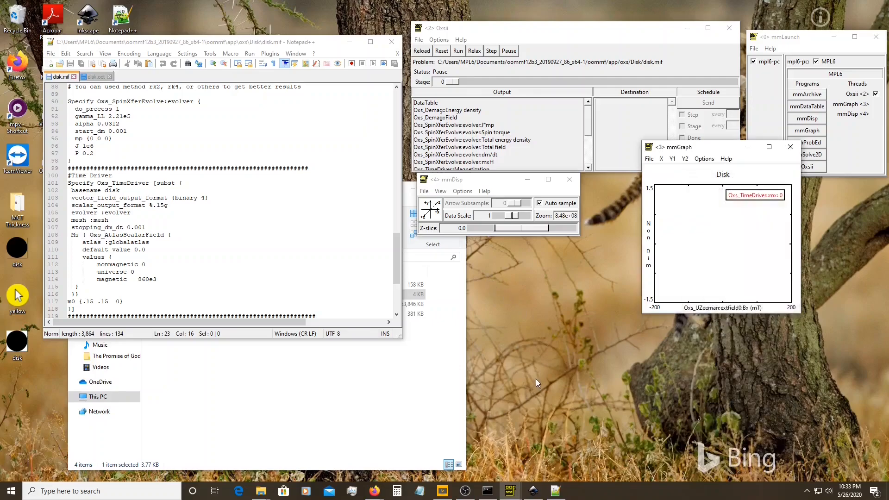
click(807, 491)
right_click(834, 455)
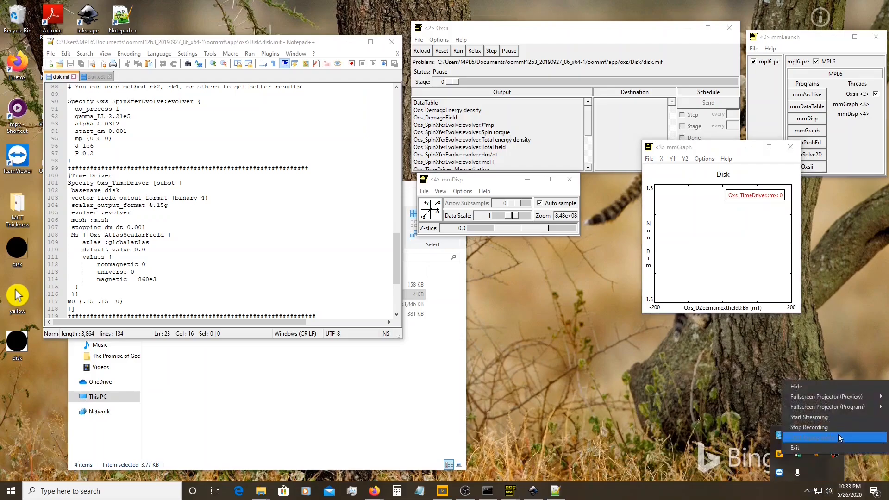